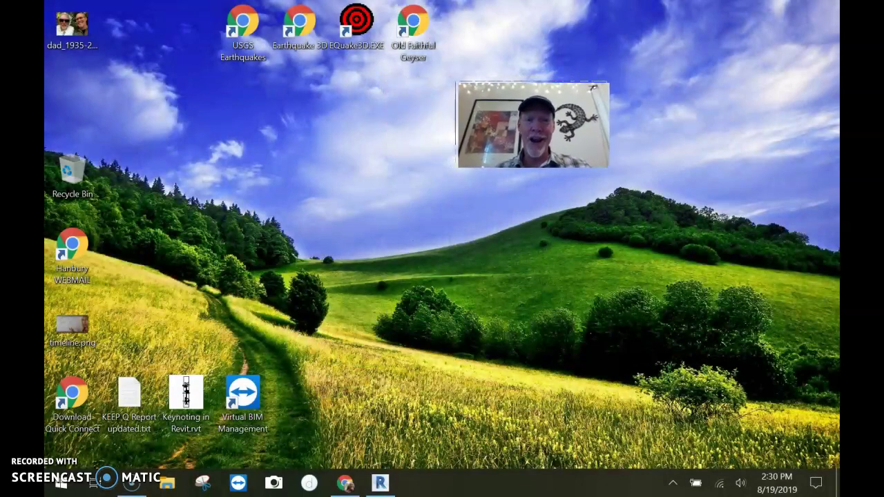
Switch to Revit and start a new family from the Generic Model.rft template.
click(381, 483)
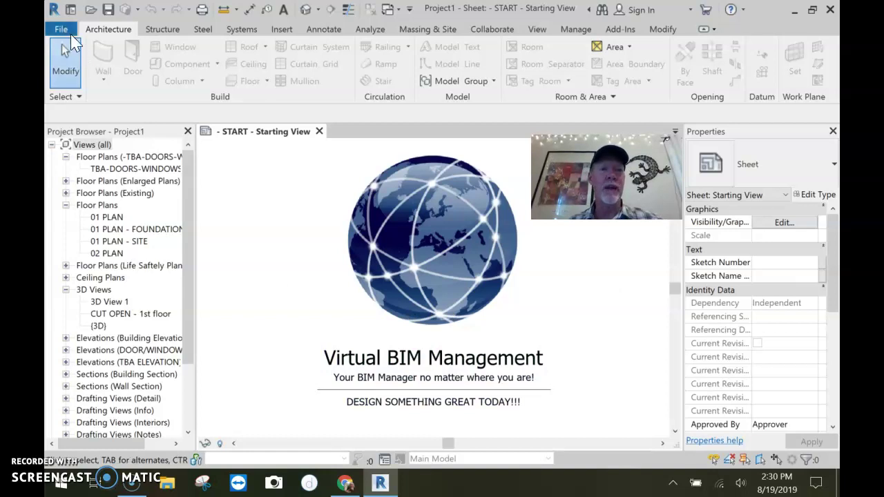
click(62, 27)
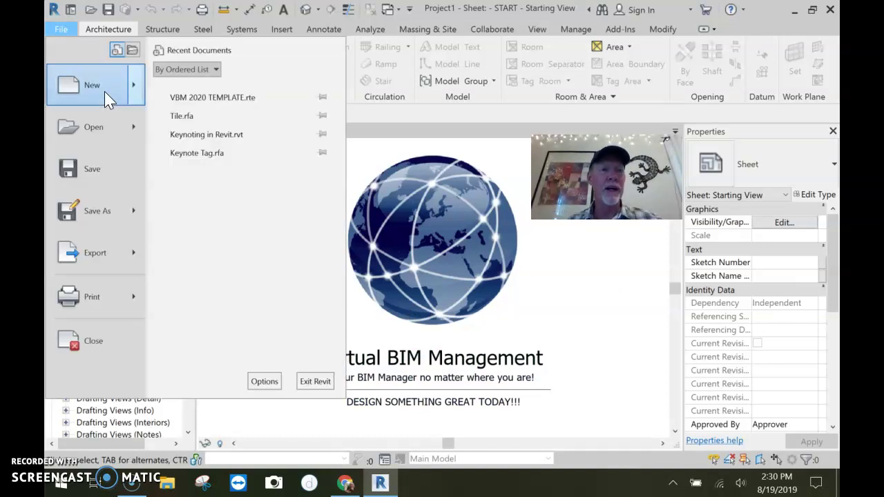
mouse_move(105, 91)
click(235, 137)
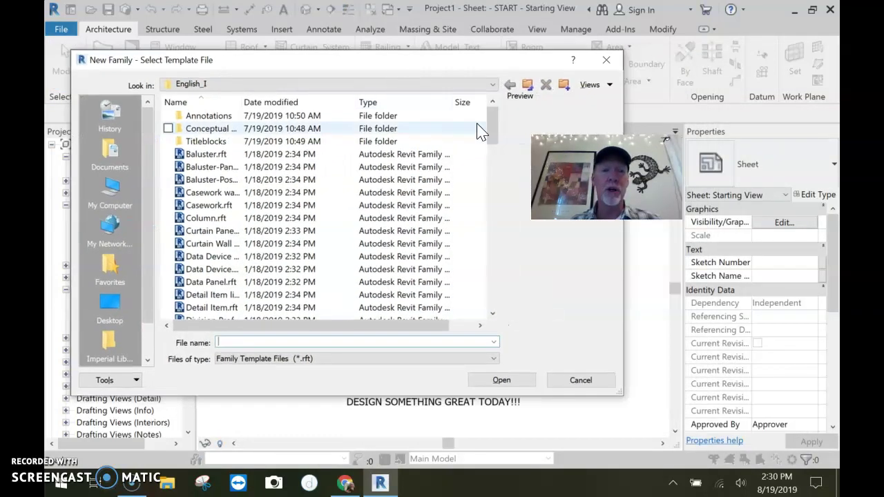
mouse_move(488, 121)
mouse_down()
mouse_move(497, 255)
mouse_move(491, 211)
mouse_up()
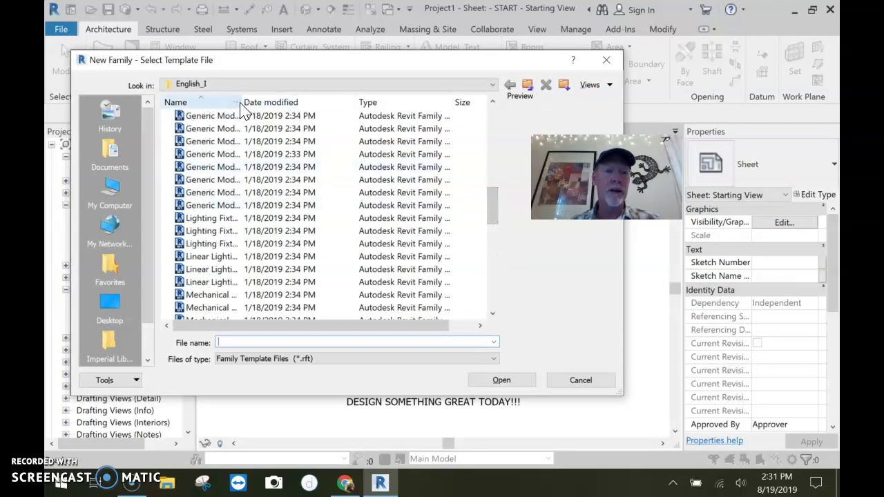
drag(241, 103, 327, 102)
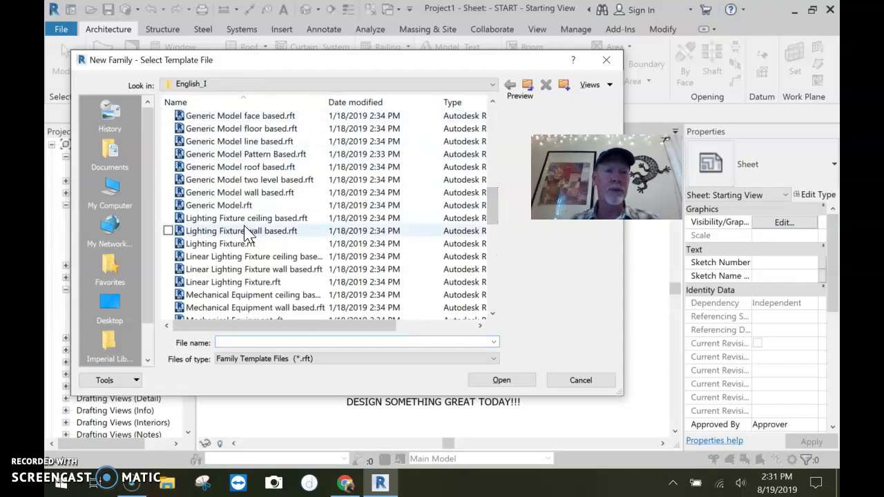
click(241, 194)
click(232, 205)
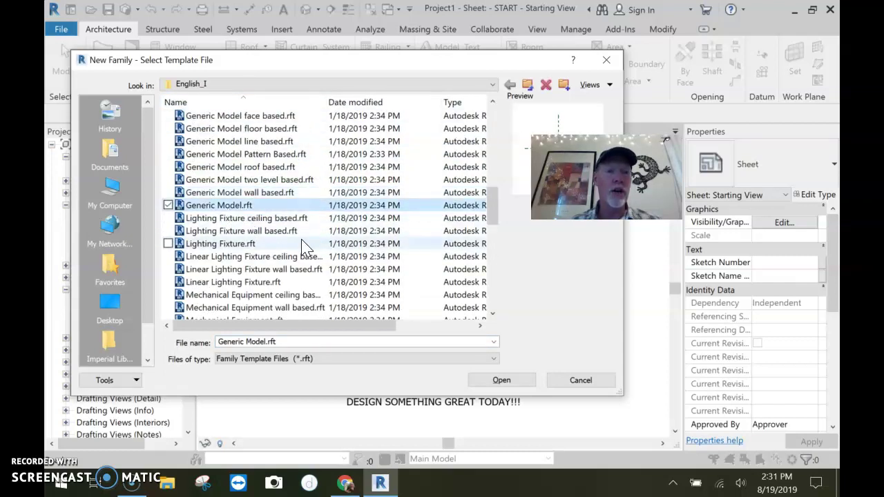
click(507, 383)
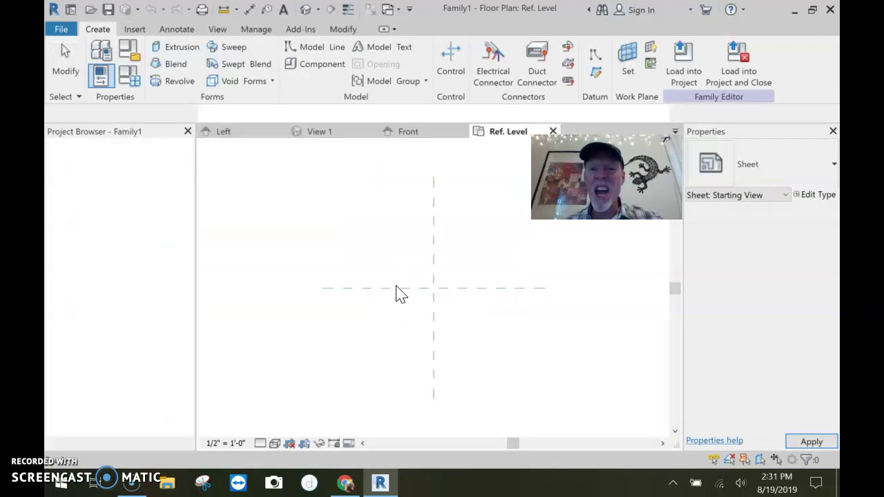
Create an extrusion from a rectangle about 2'-6" by 2'-0" drawn around the reference plane intersection, 1'-0" deep.
click(183, 50)
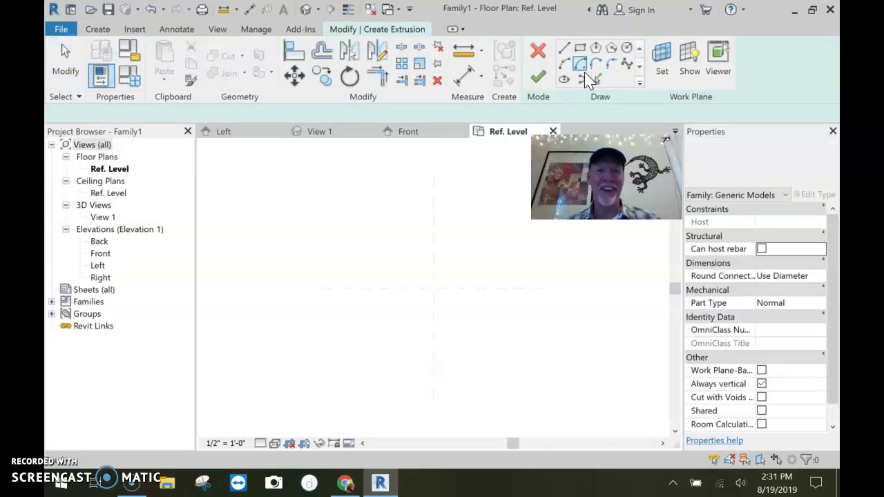
click(580, 48)
click(402, 259)
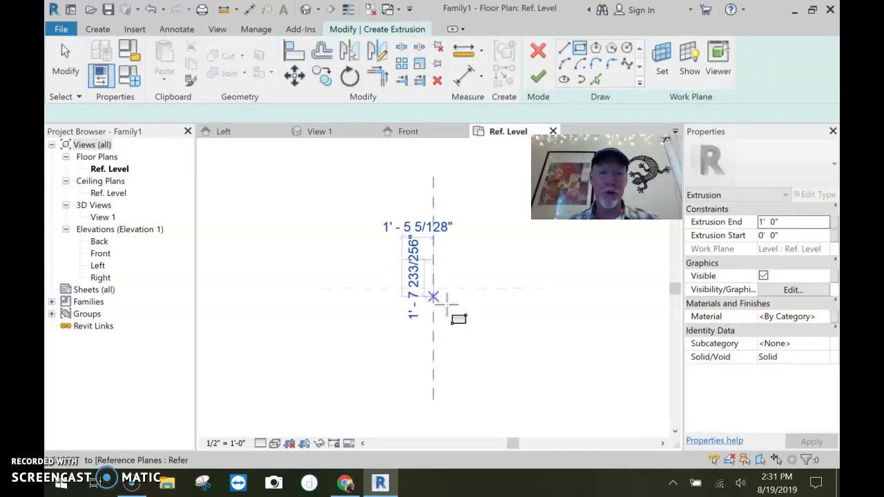
click(460, 308)
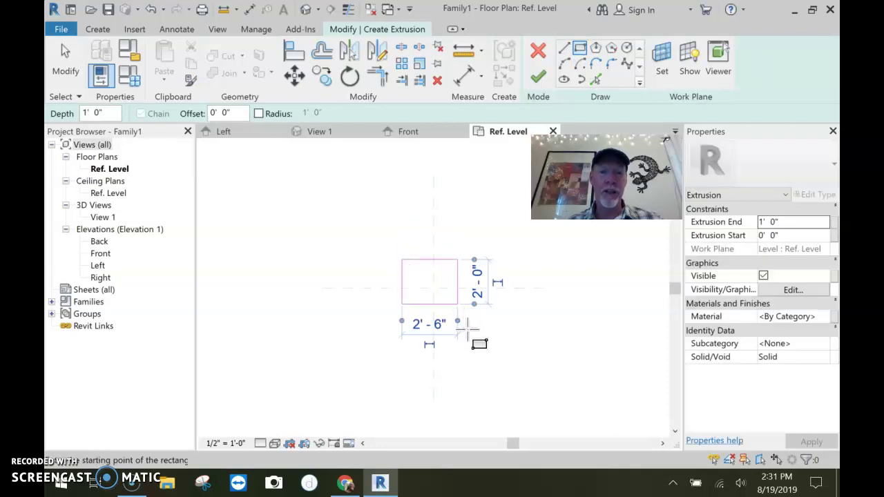
click(538, 74)
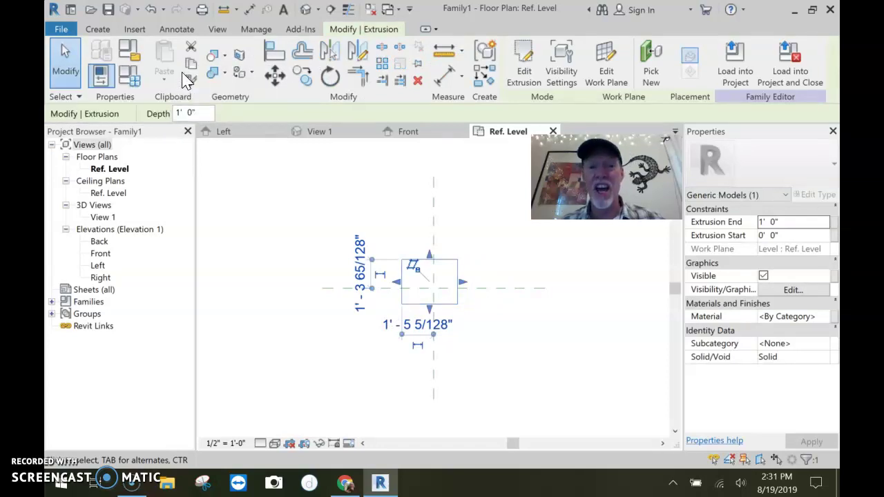
In the default 3D view, stretch the extrusion's top face upward to a height of about 1'-10".
click(305, 9)
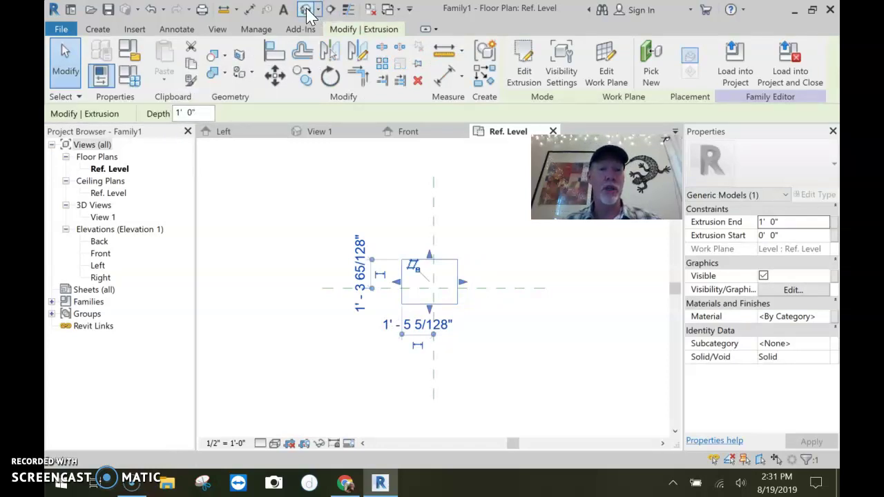
scroll(481, 345, down, 3)
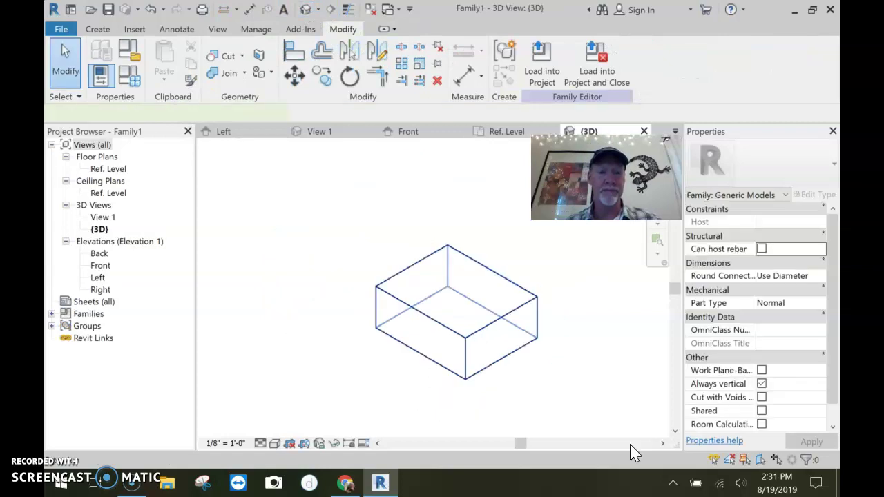
click(510, 345)
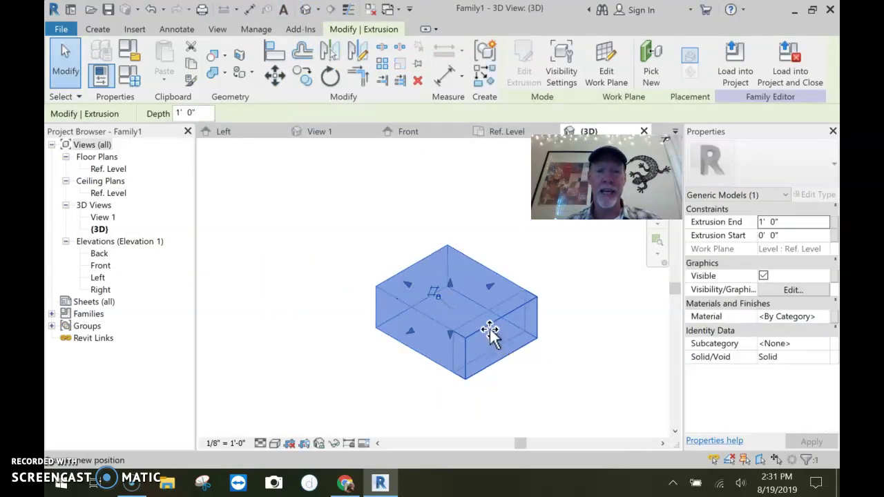
shift+middle_drag(424, 357, 459, 366)
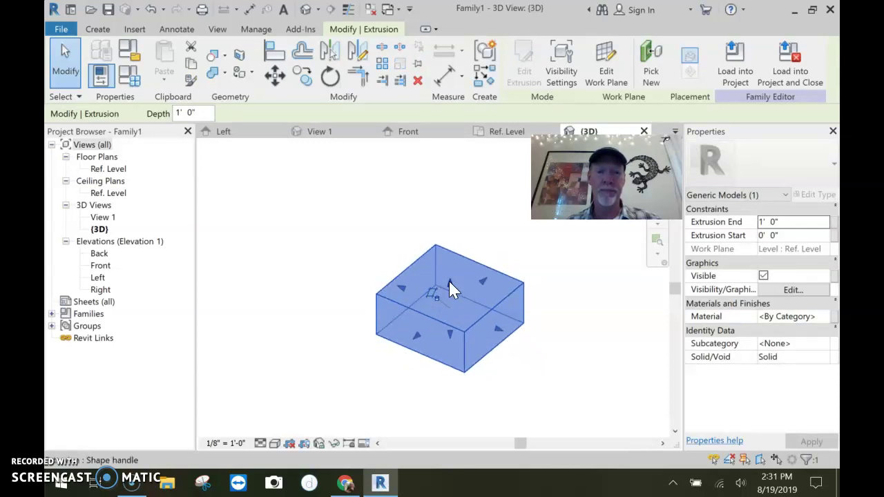
drag(450, 283, 450, 248)
shift+middle_drag(450, 249, 522, 317)
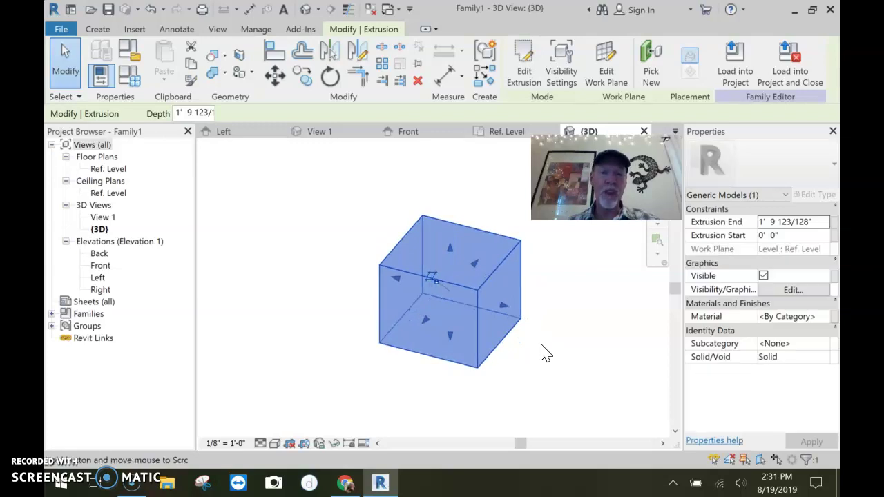
shift+middle_drag(542, 351, 515, 351)
click(464, 345)
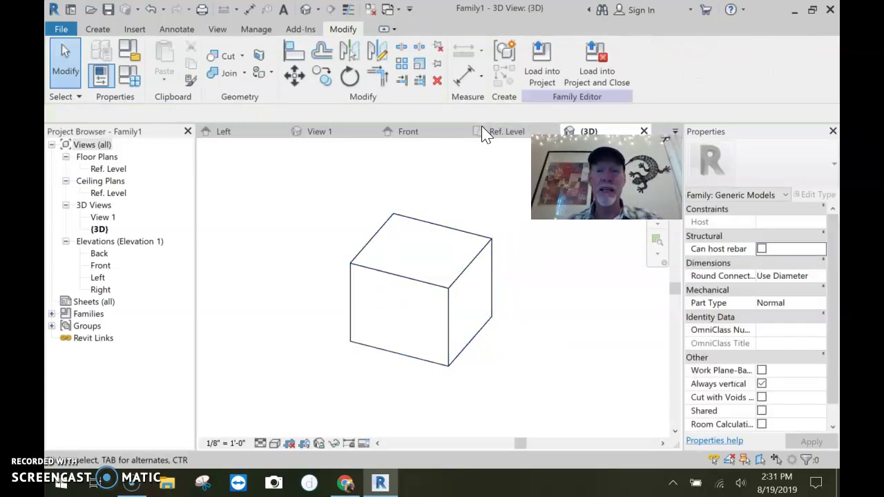
Load the family into the project and close it, saving it on the Desktop as box.
click(597, 76)
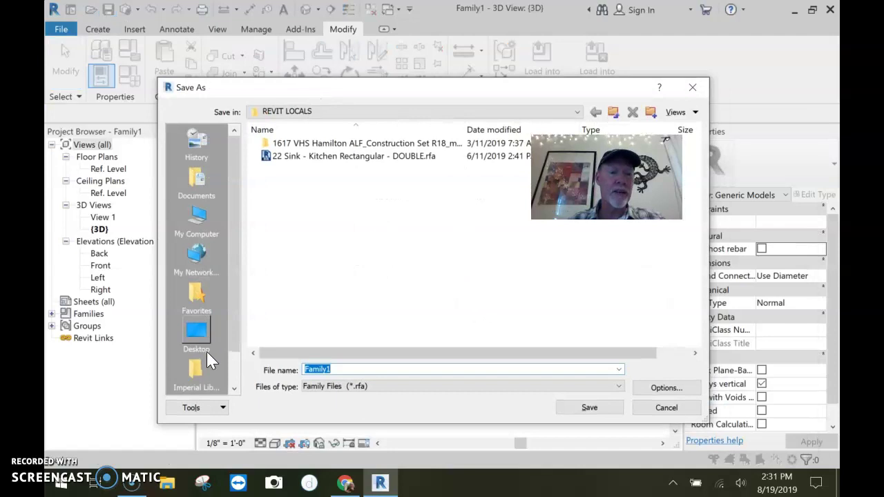
click(206, 352)
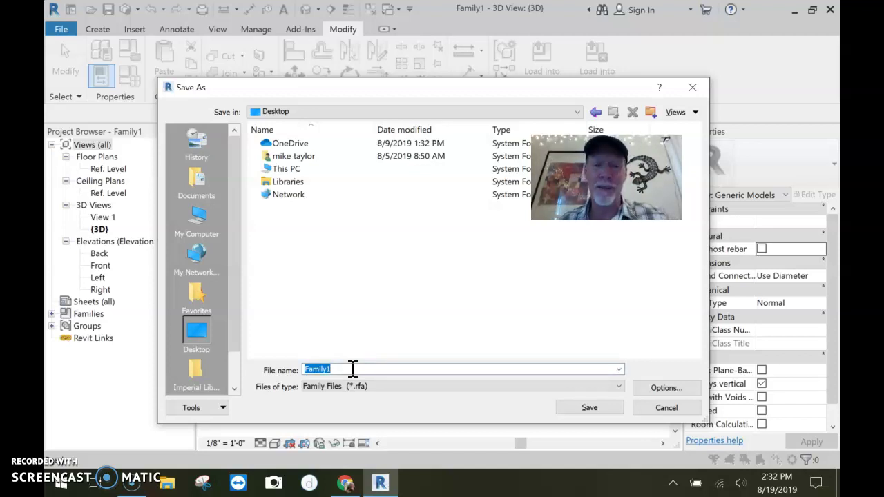
text(box)
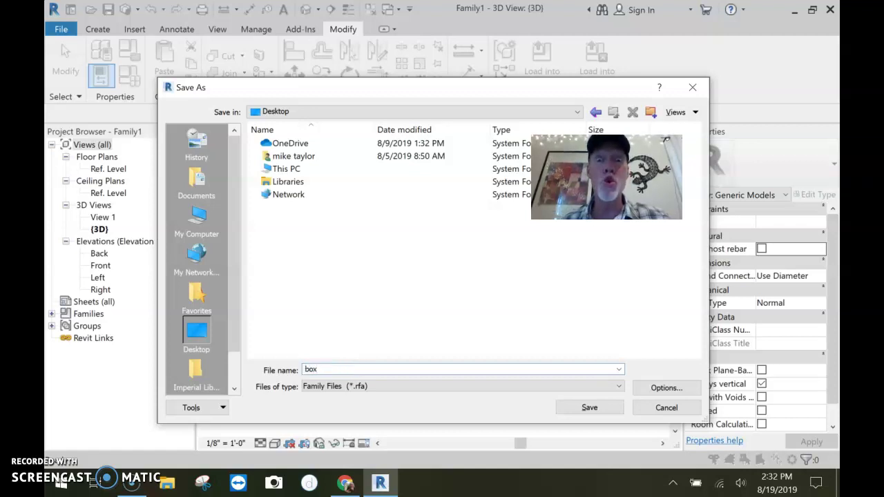
click(590, 408)
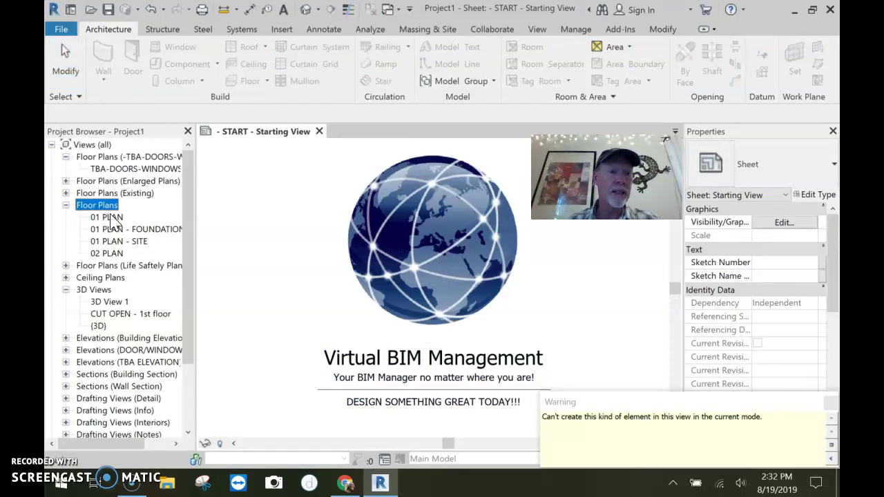
Open the project's 01 PLAN floor plan, dismiss the warning, and bring up the default 3D view at the front entrance.
click(110, 217)
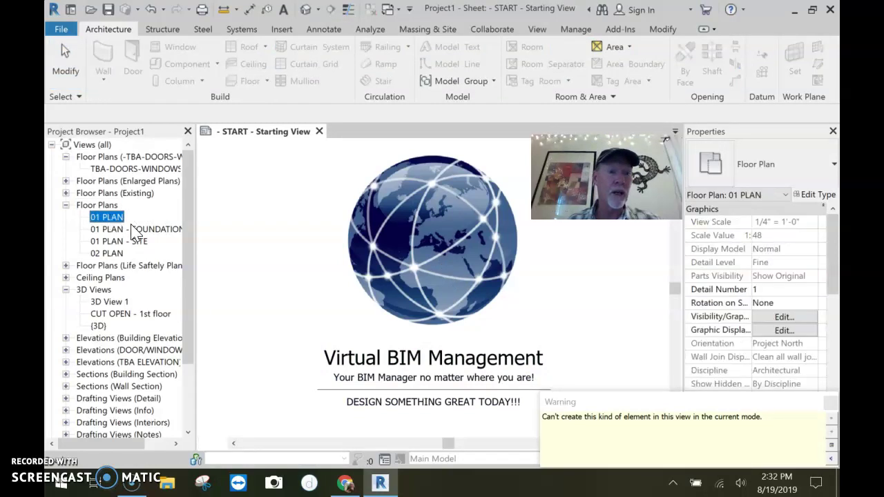
click(829, 402)
scroll(515, 359, up, 5)
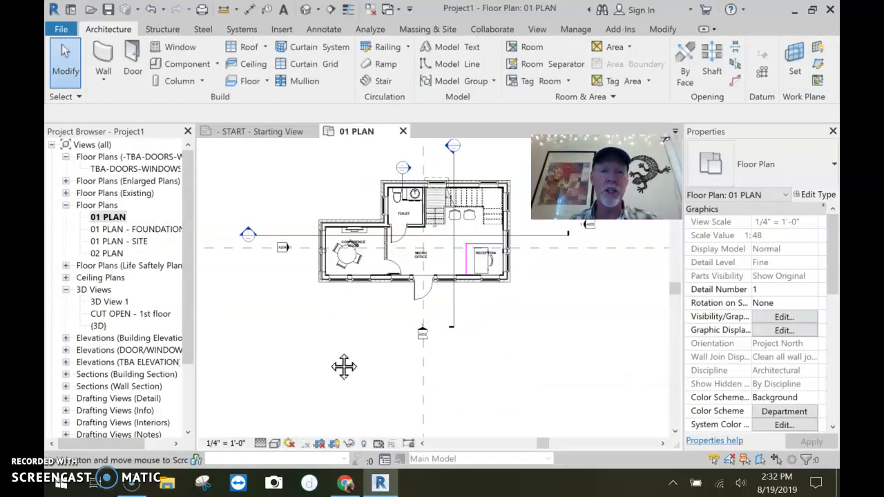
click(306, 9)
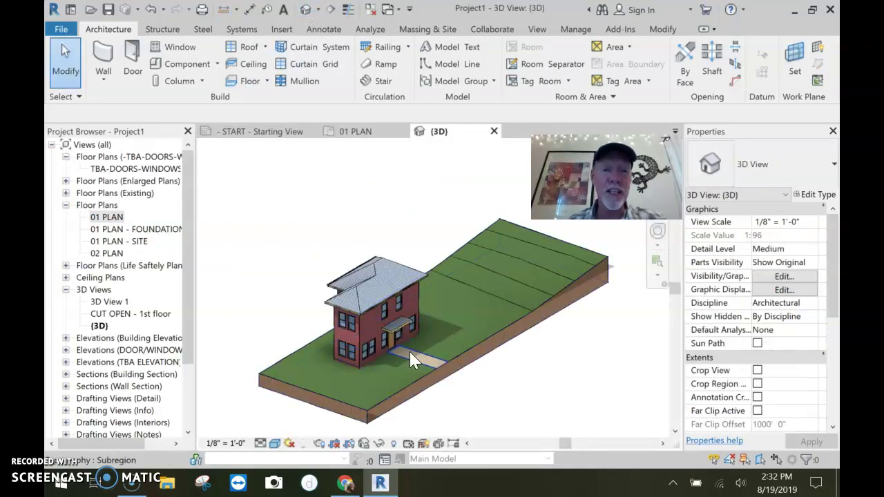
scroll(401, 369, up, 5)
middle_drag(409, 377, 406, 349)
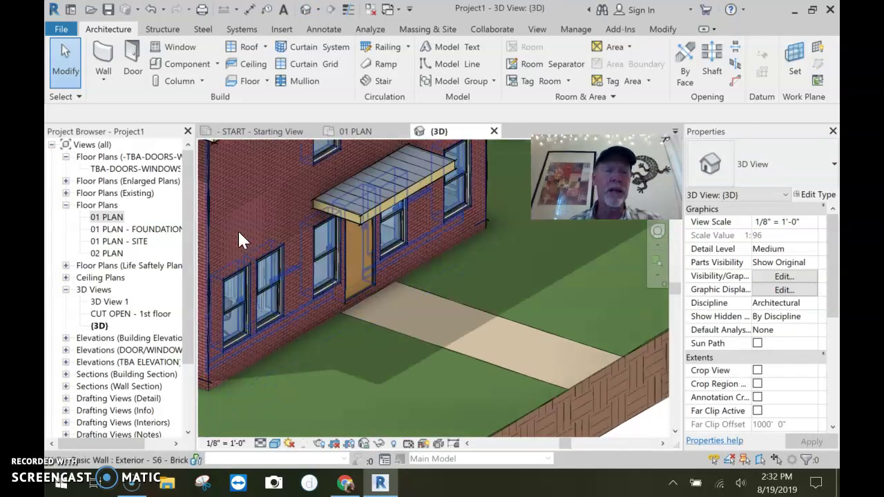
scroll(411, 359, down, 3)
scroll(411, 359, up, 3)
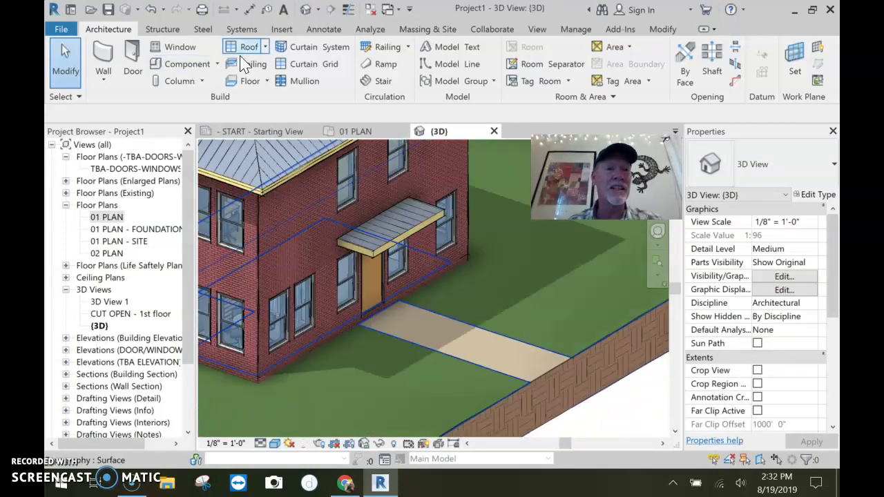
Place one box component on the lawn in front of the building, beside the entrance walk.
click(283, 29)
click(103, 30)
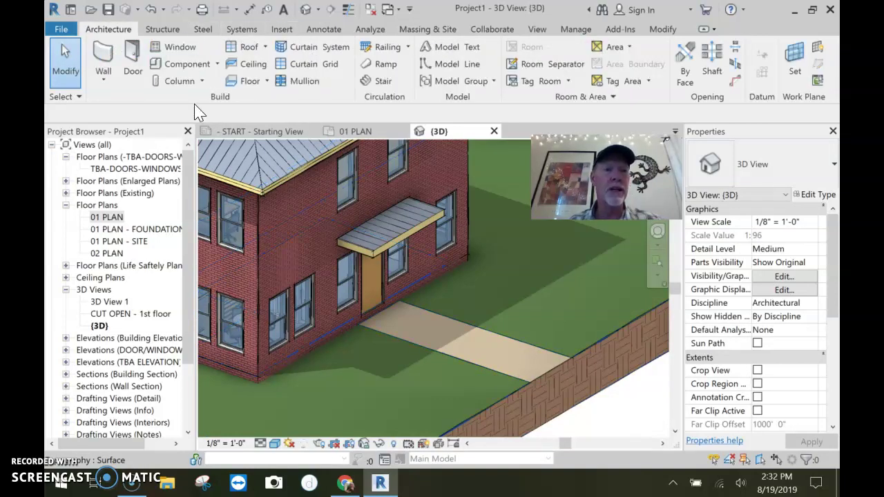
click(183, 63)
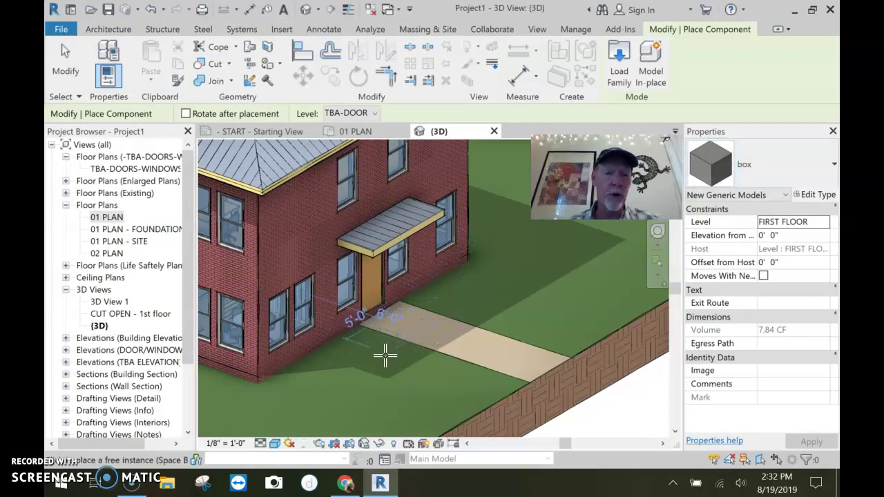
click(352, 386)
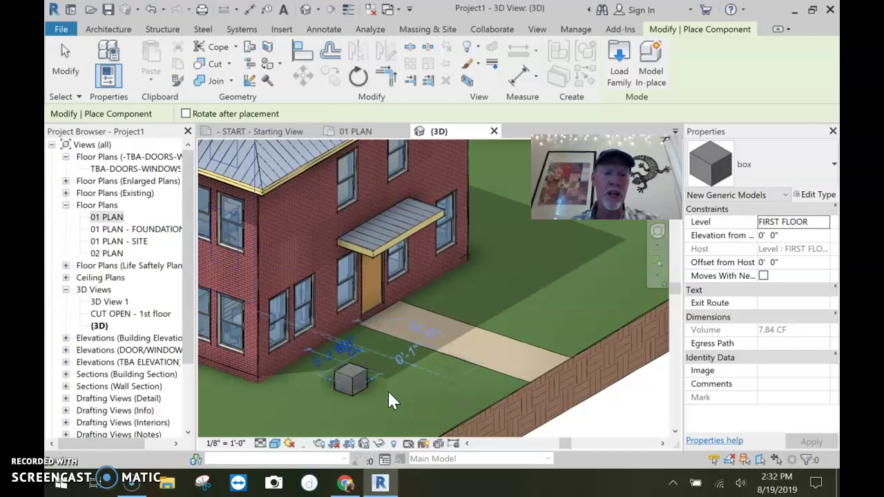
scroll(389, 400, up, 3)
key(Escape)
key(Escape)
middle_drag(447, 337, 495, 298)
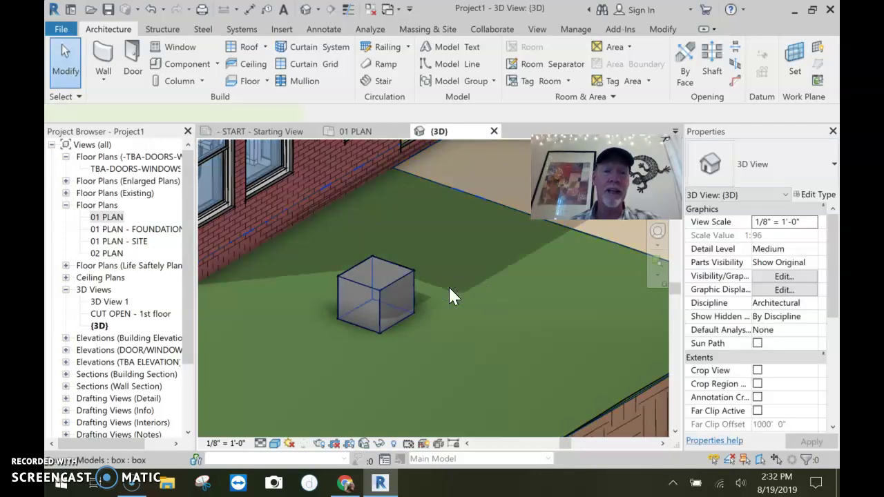
Set the placed box's level to FIRST FLOOR and its elevation from level to 0, and clear the selection.
click(449, 289)
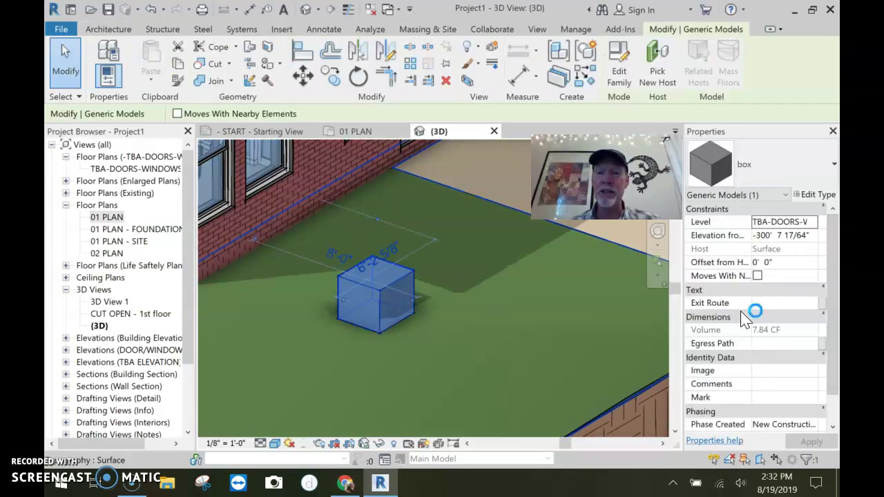
click(817, 221)
click(812, 222)
click(747, 236)
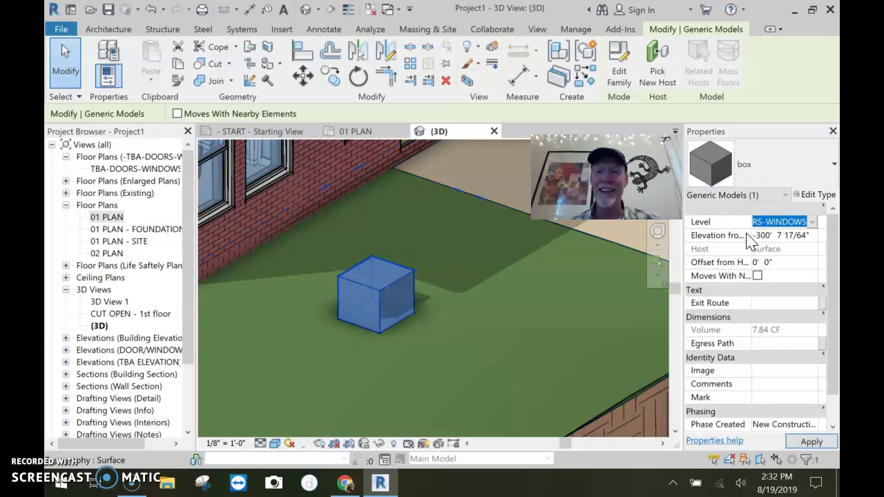
click(810, 236)
text(0)
key(Return)
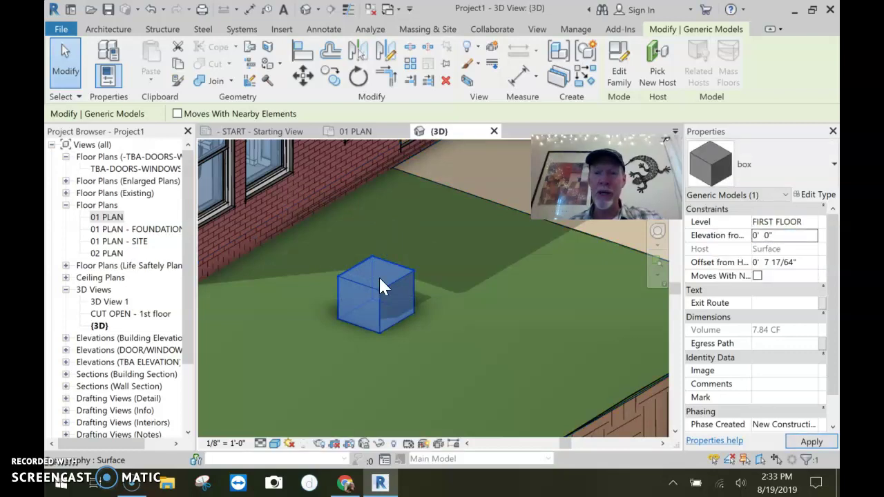
click(450, 348)
scroll(459, 338, down, 2)
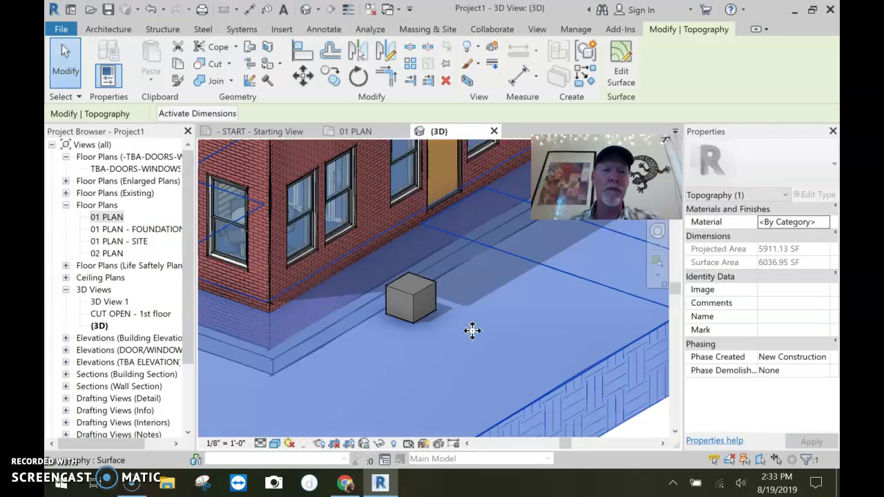
key(Escape)
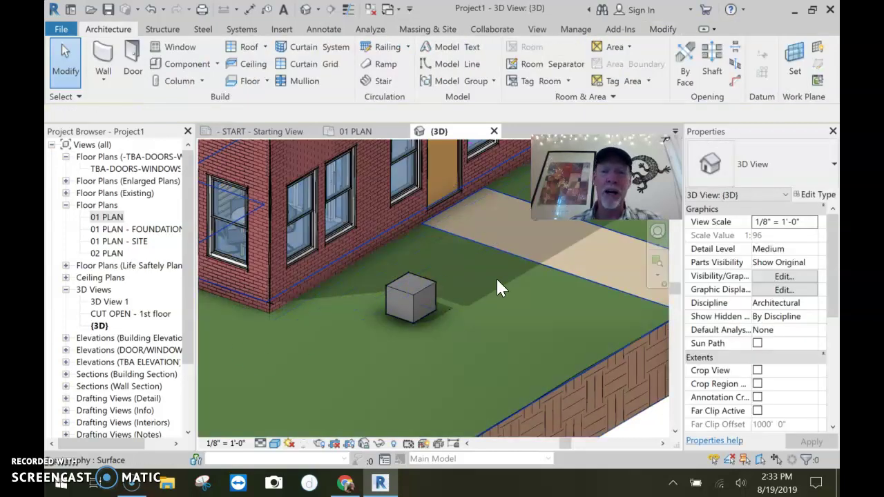
Examine the placed box's instance constraints and type properties for dimension parameters, leaving them unedited.
click(422, 288)
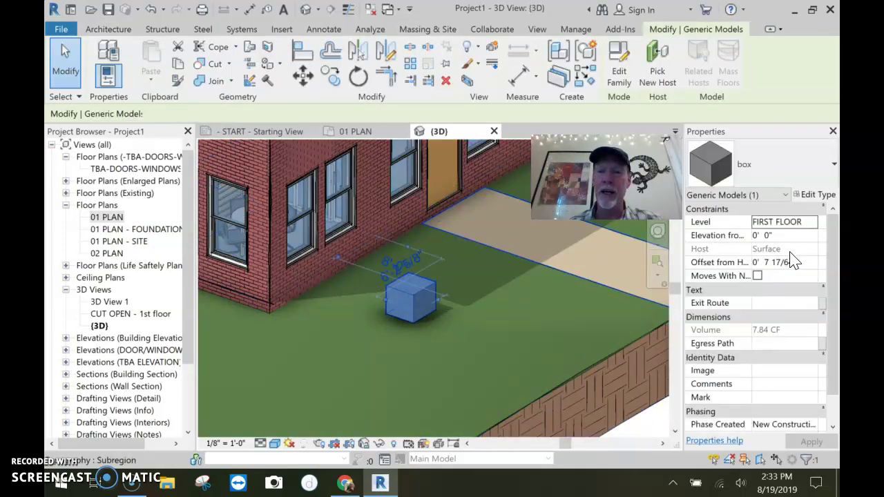
scroll(752, 332, down, 1)
scroll(757, 342, up, 1)
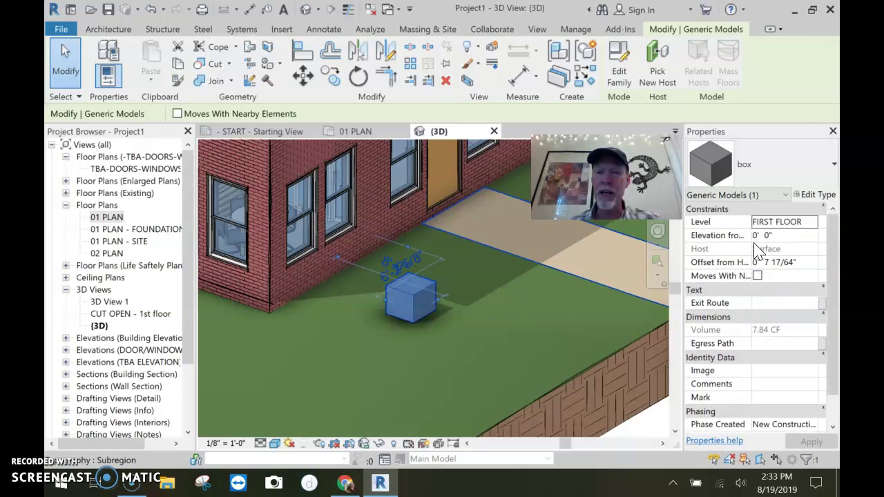
click(787, 262)
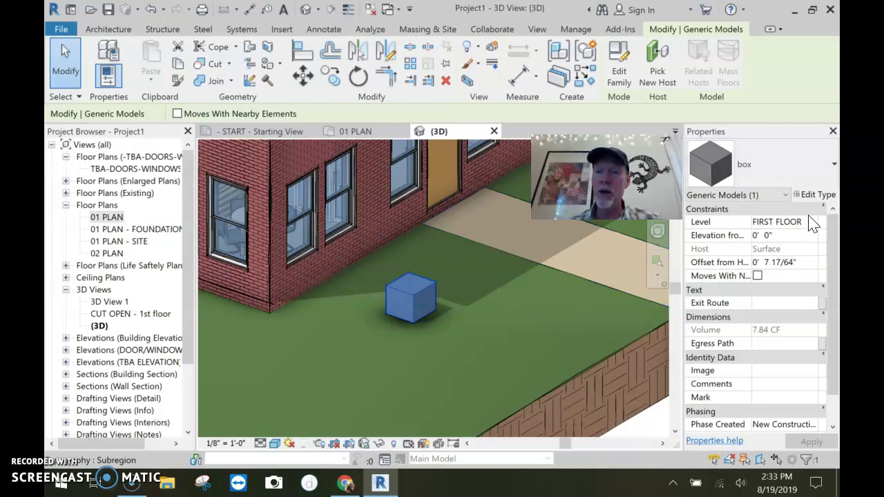
click(821, 195)
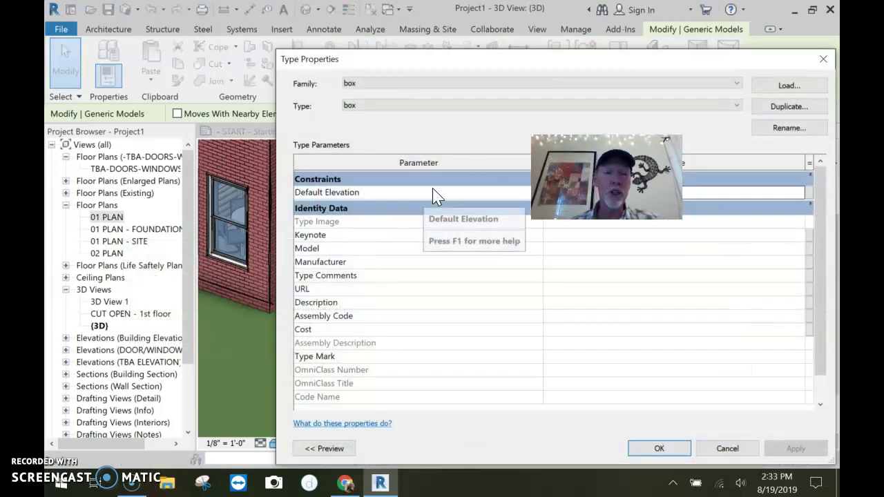
drag(426, 67, 332, 41)
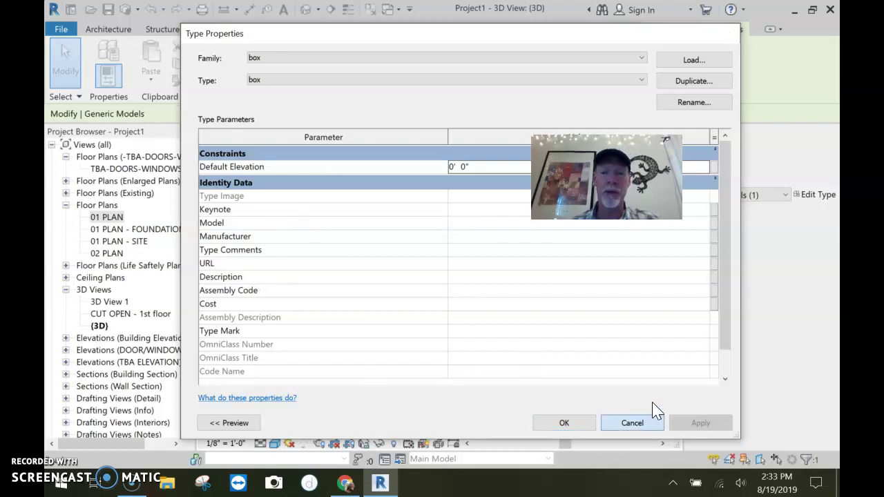
click(646, 421)
key(Escape)
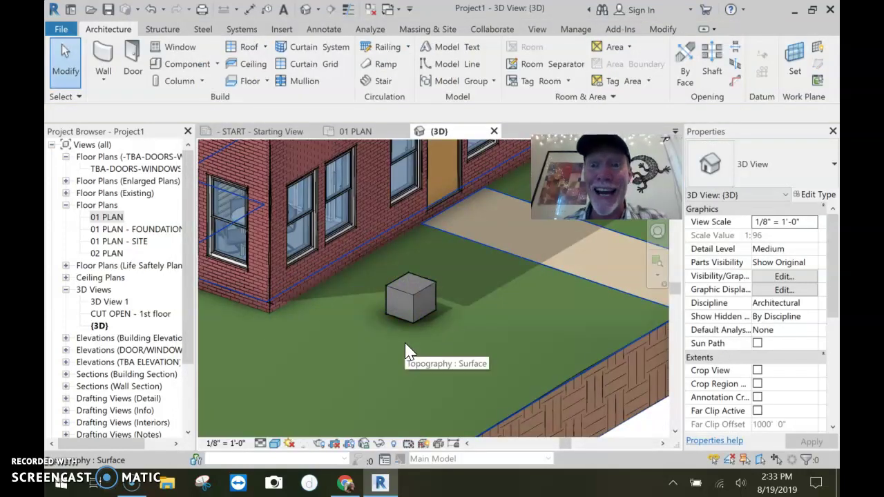
Open the placed box's family for editing and select its extrusion in the 3D view.
click(413, 296)
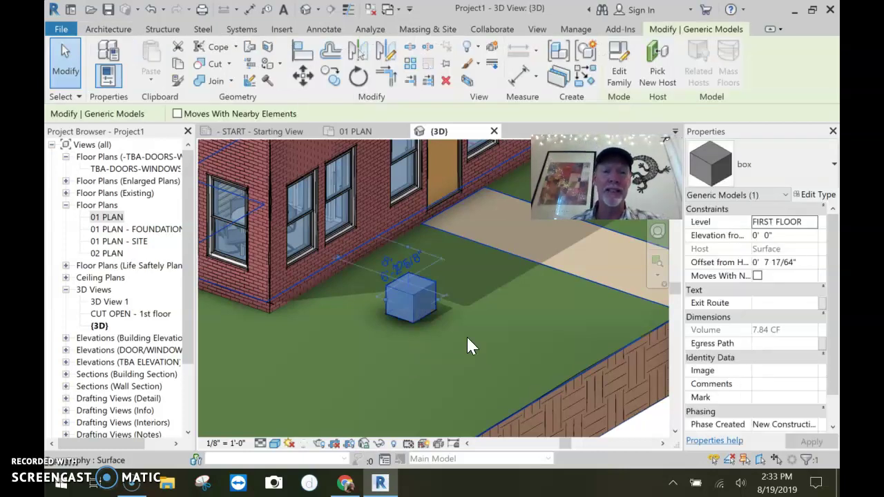
click(619, 65)
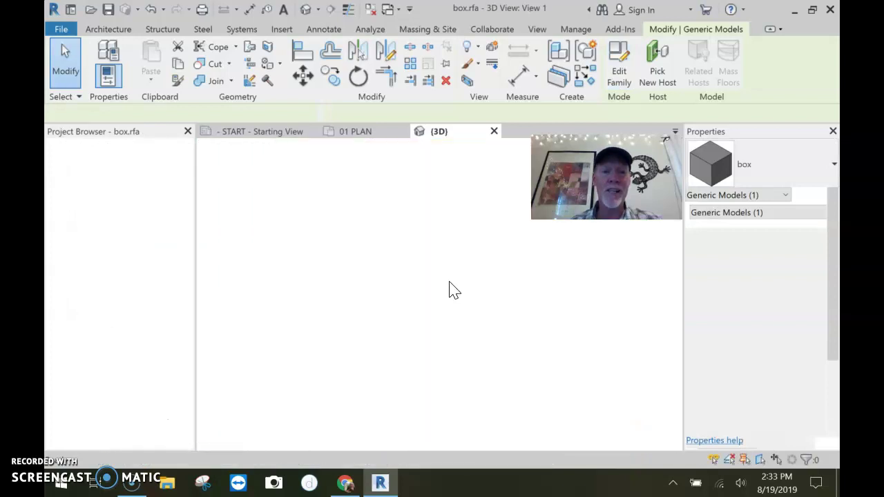
scroll(448, 297, down, 4)
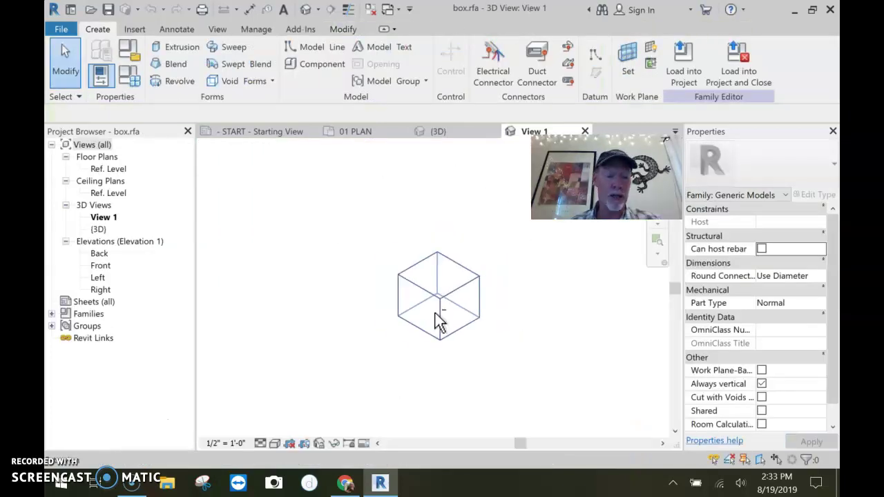
shift+middle_drag(438, 322, 480, 304)
middle_drag(612, 402, 394, 272)
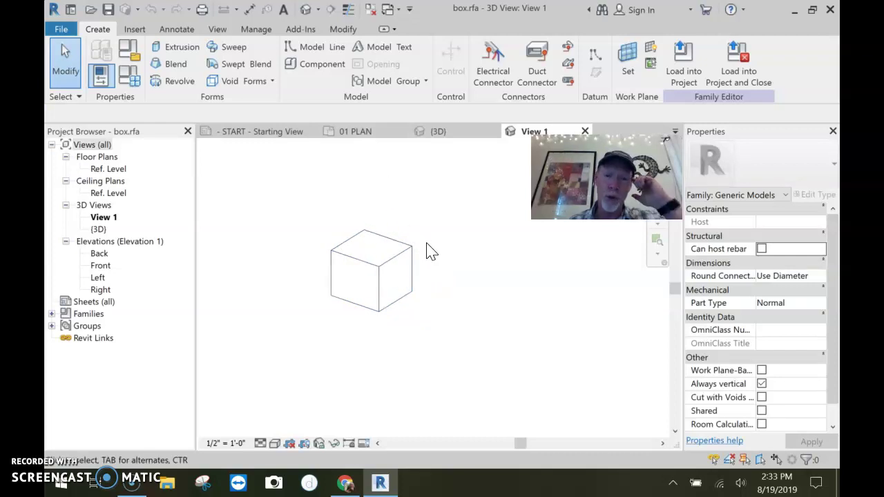
click(407, 254)
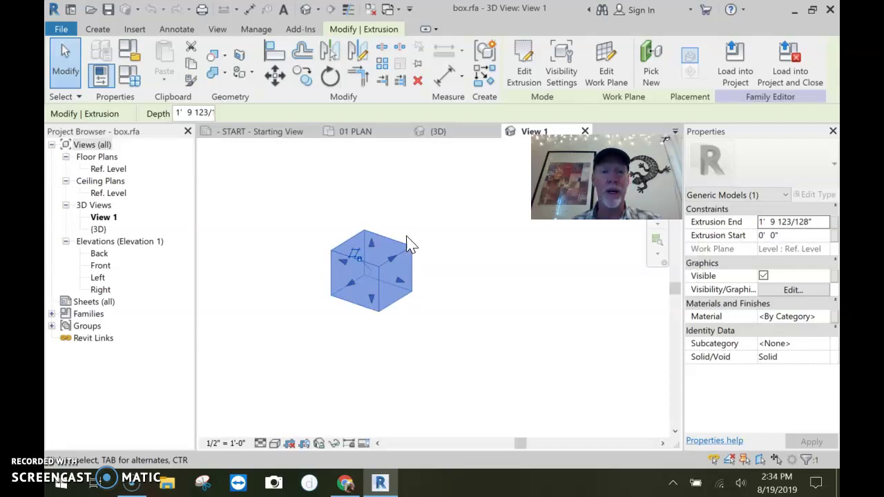
Try out box heights by setting the extrusion end to 3' 0" and then to 6' 0".
click(777, 221)
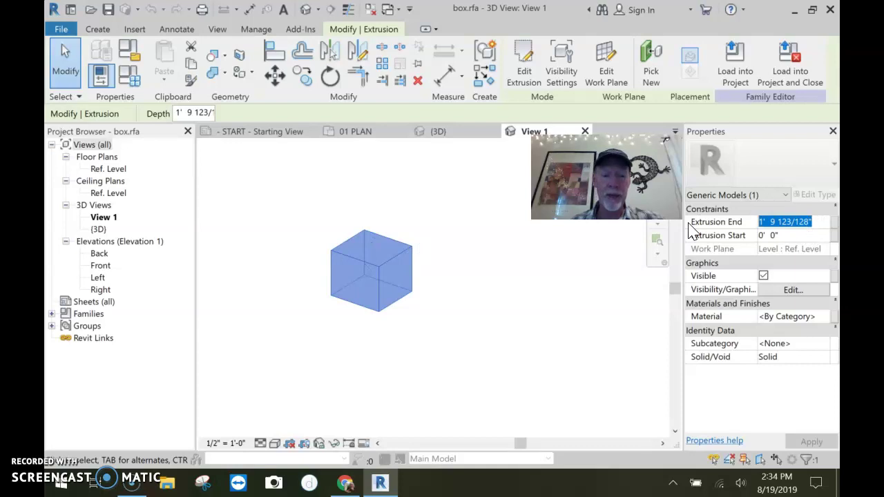
text(3' 0)
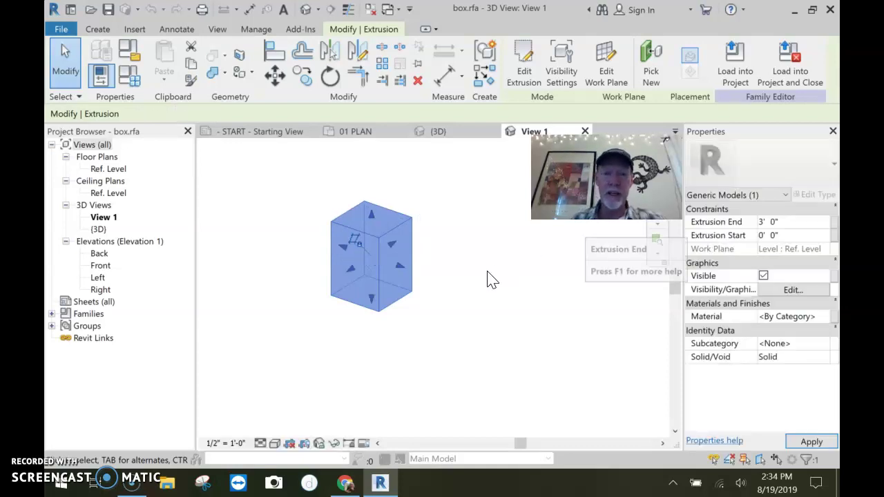
click(808, 224)
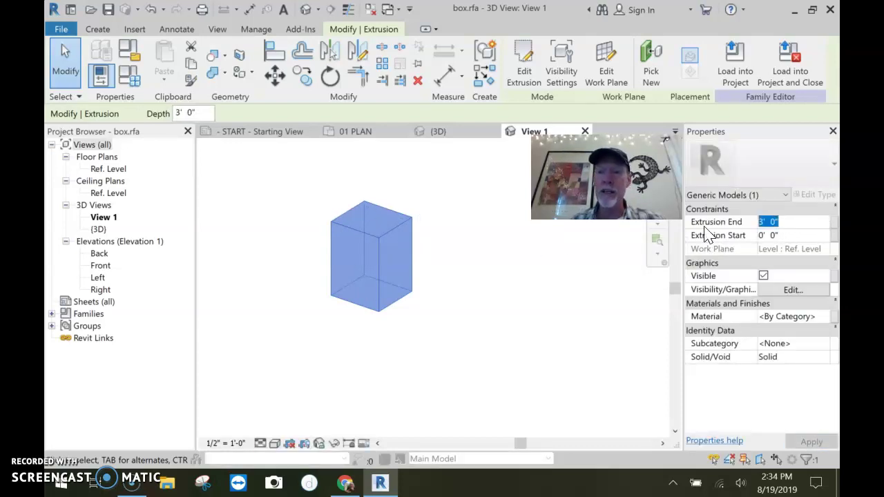
key(Return)
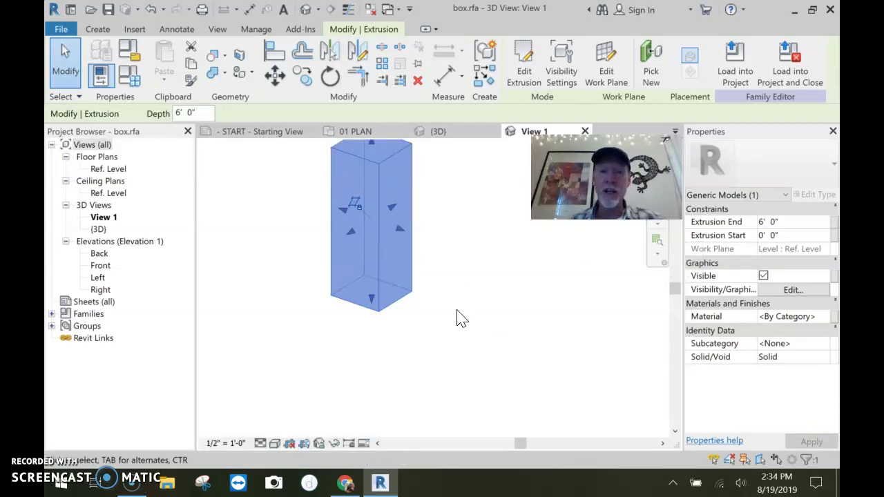
Set the box extrusion's end to 2' 0".
click(804, 221)
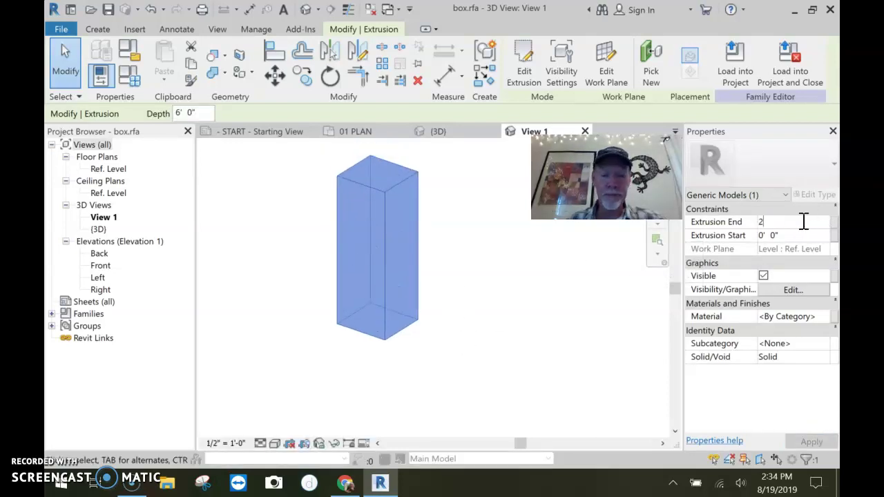
text(2)
key(Return)
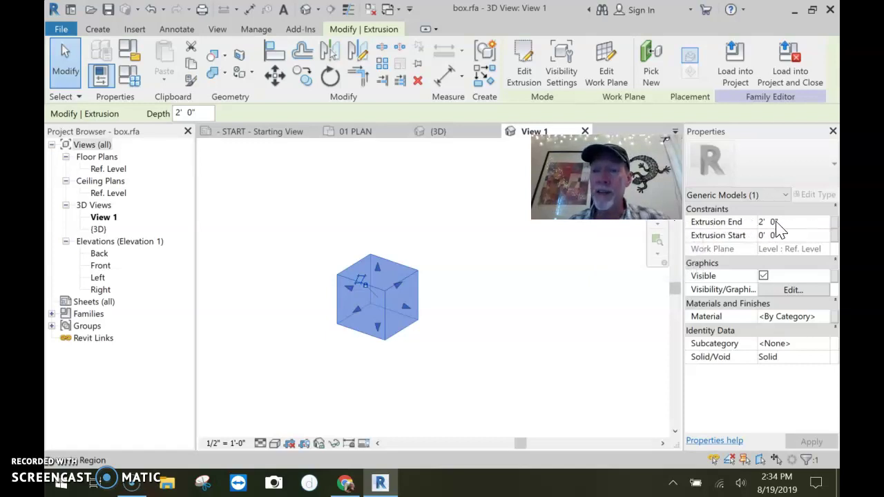
Create an instance family parameter named box height under Dimensions and associate it with the extrusion end.
click(834, 222)
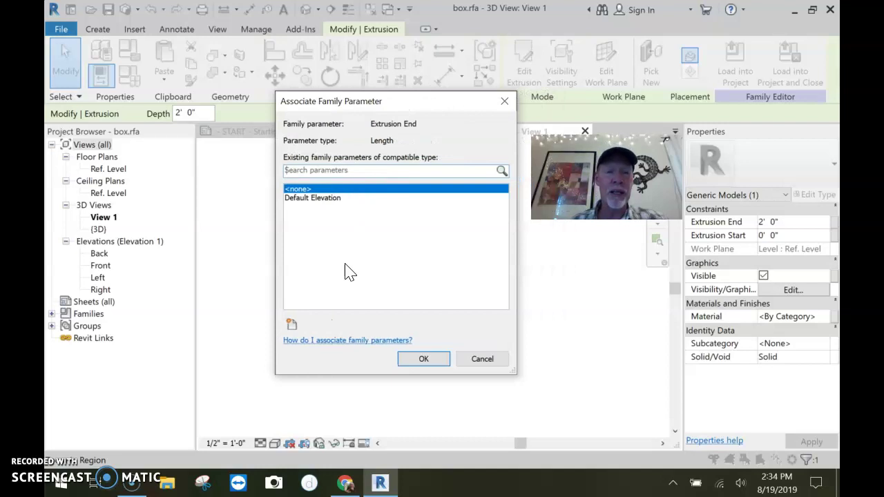
click(291, 324)
drag(450, 66, 435, 61)
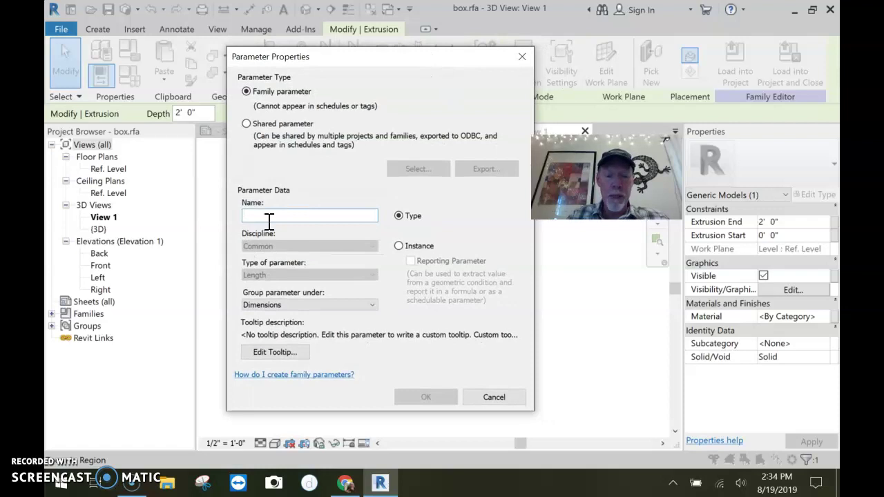
text(box height)
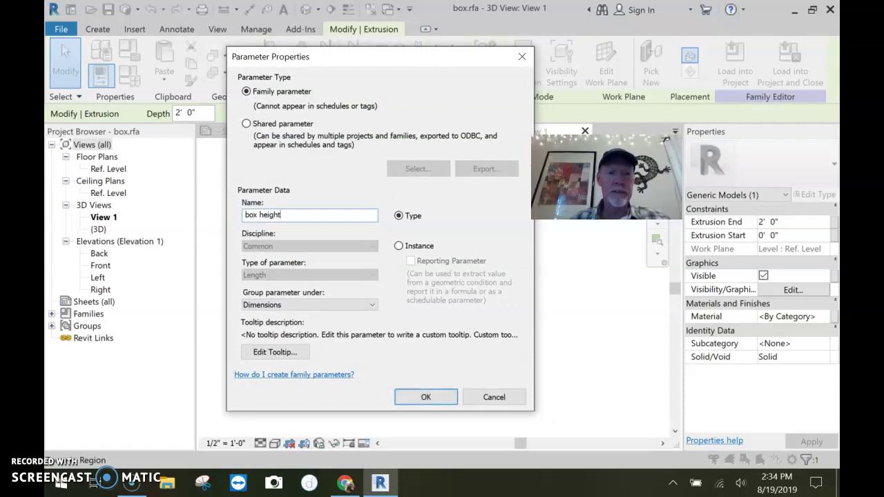
click(403, 246)
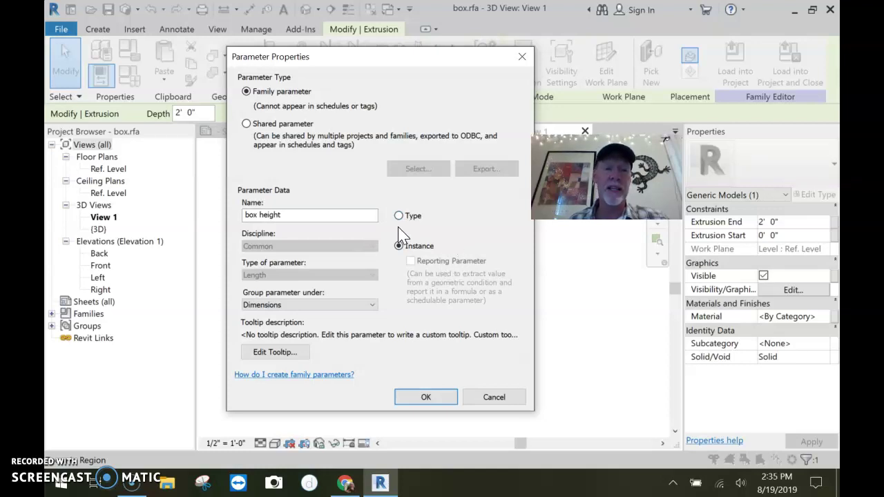
click(428, 399)
click(290, 199)
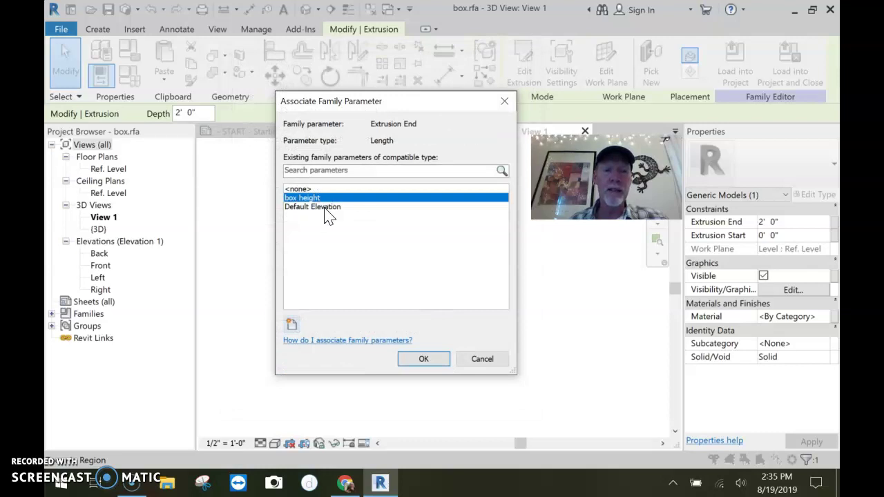
click(425, 361)
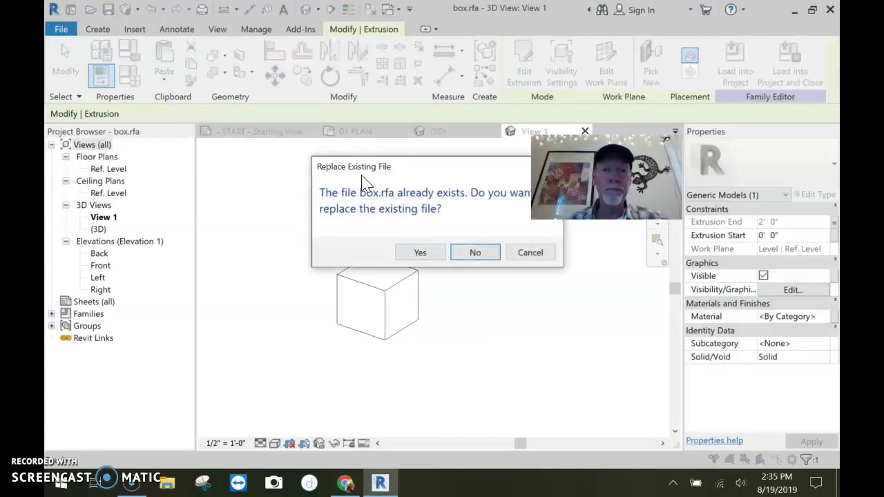
Replace the saved box.rfa file and load the family into the project, overwriting its existing version.
click(420, 253)
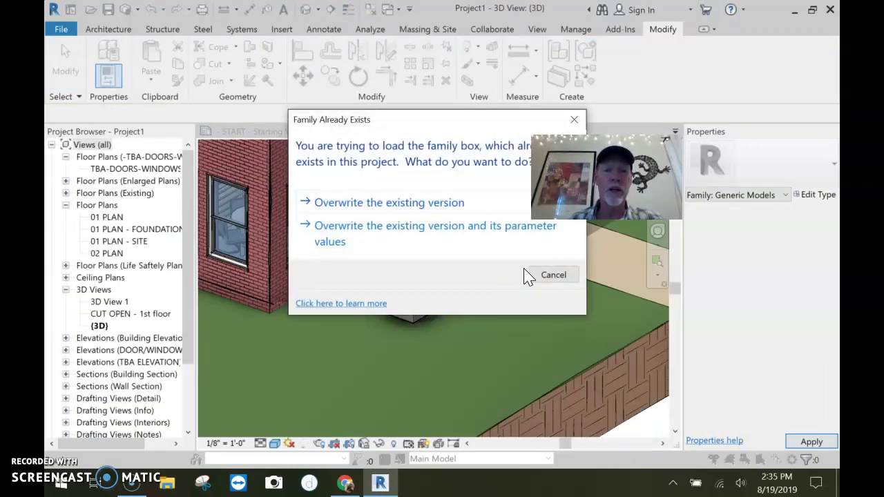
click(527, 275)
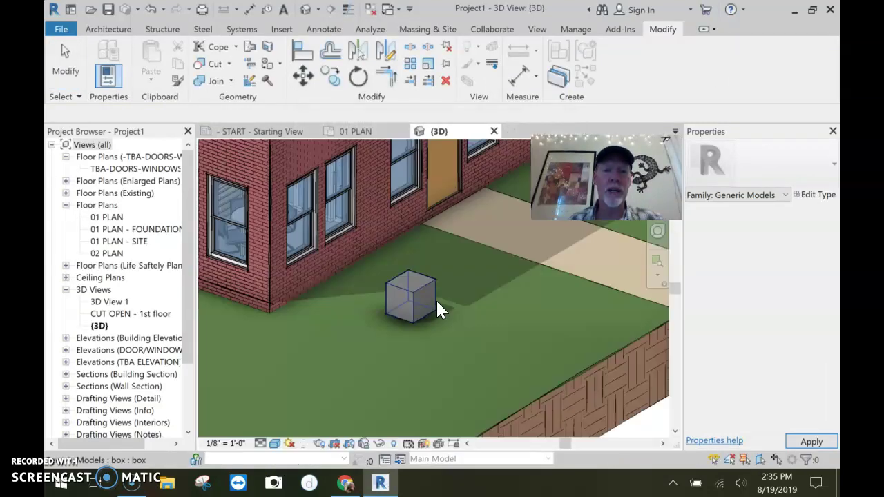
Place two more boxes similar to the existing one on the lawn between it and the entrance walk.
click(413, 292)
key(c)
key(s)
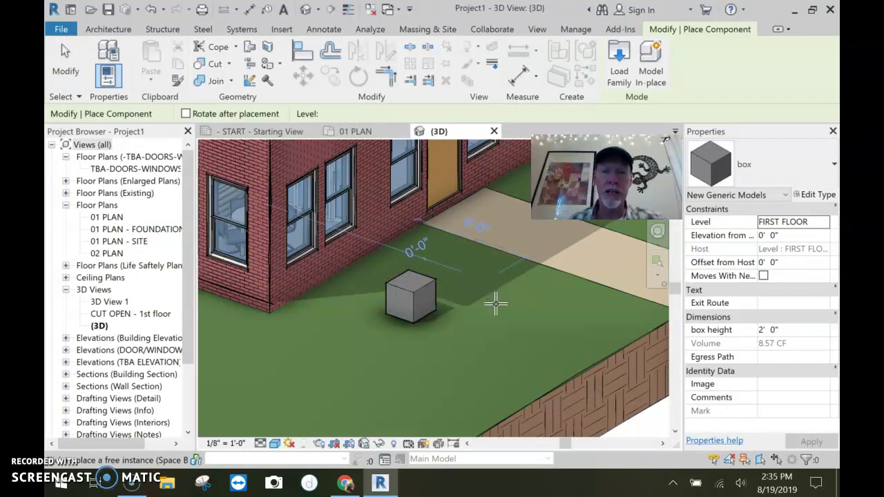
click(546, 320)
click(544, 321)
key(Escape)
middle_drag(463, 353, 402, 340)
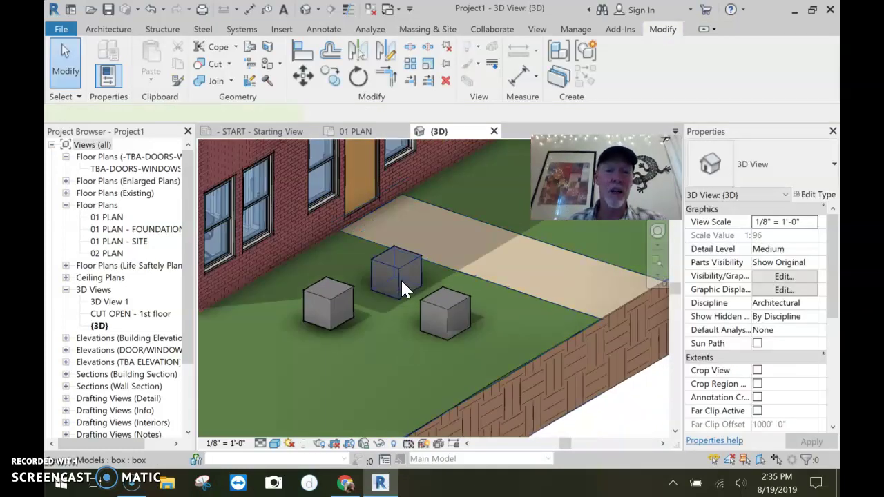
Set the box height of the new box closest to the entrance door to 6' 0".
click(401, 283)
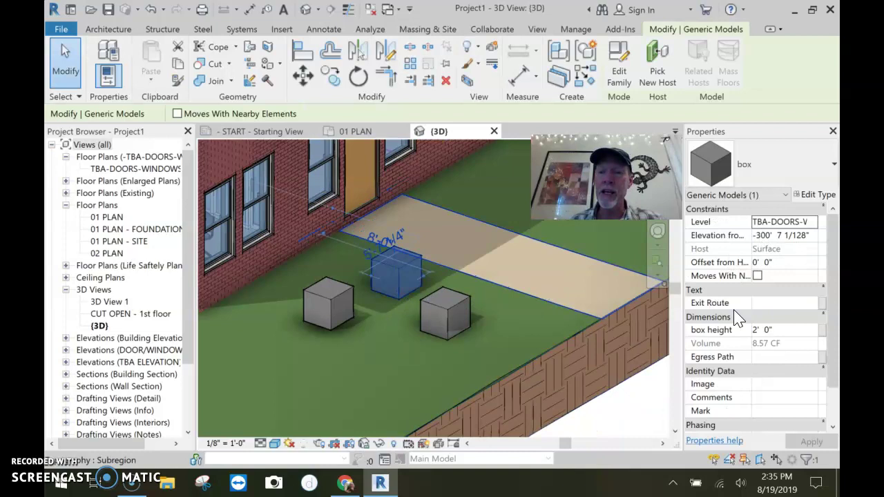
click(787, 330)
text(6)
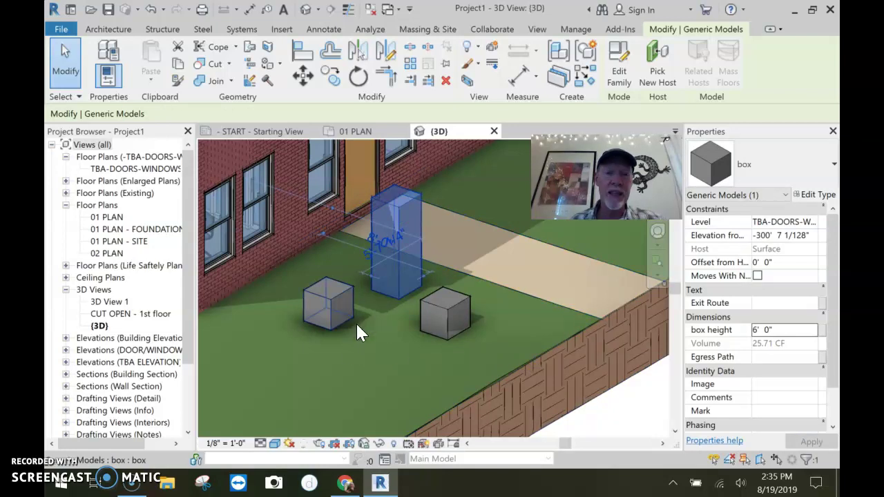
Set the originally placed box's box height to 0' 6" and clear the selection.
click(345, 318)
click(781, 330)
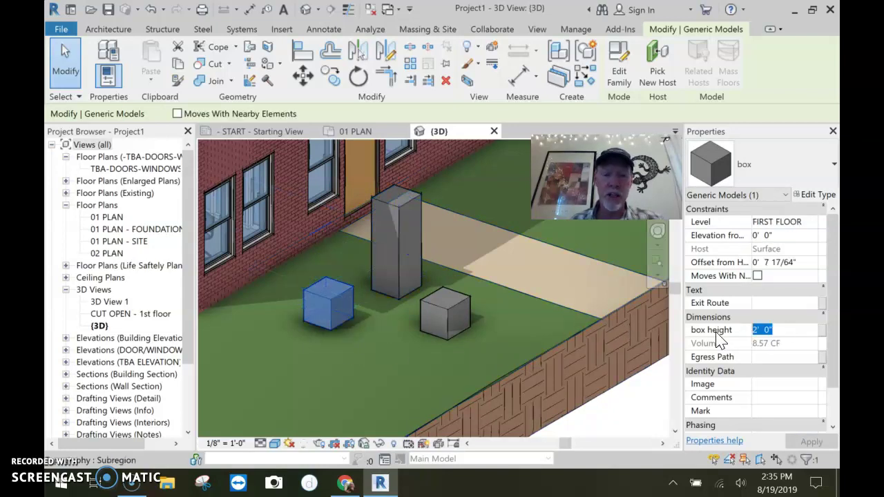
text(6)
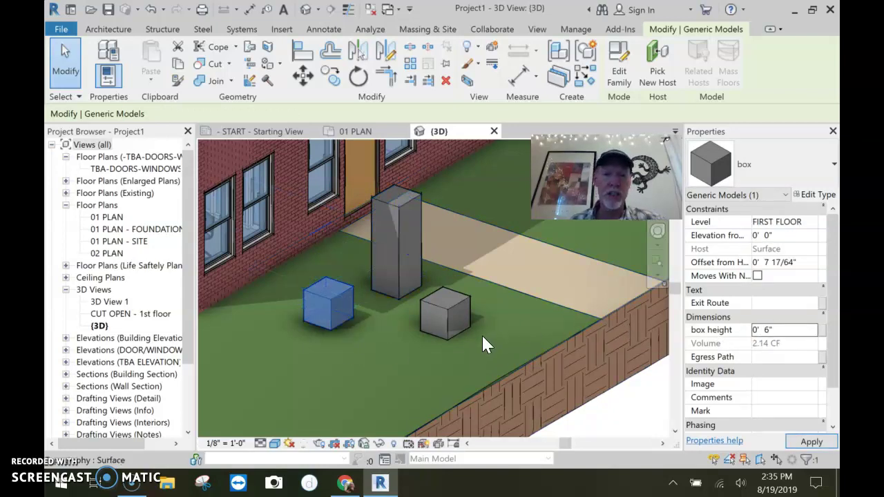
click(454, 348)
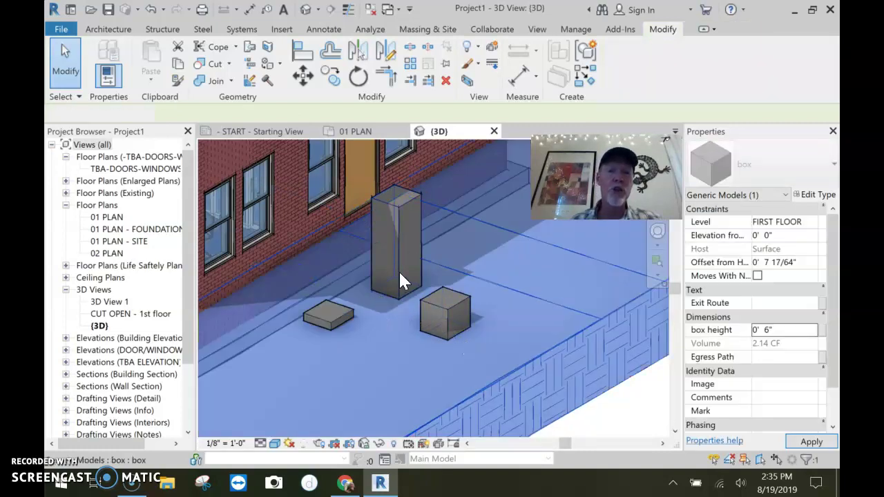
key(Escape)
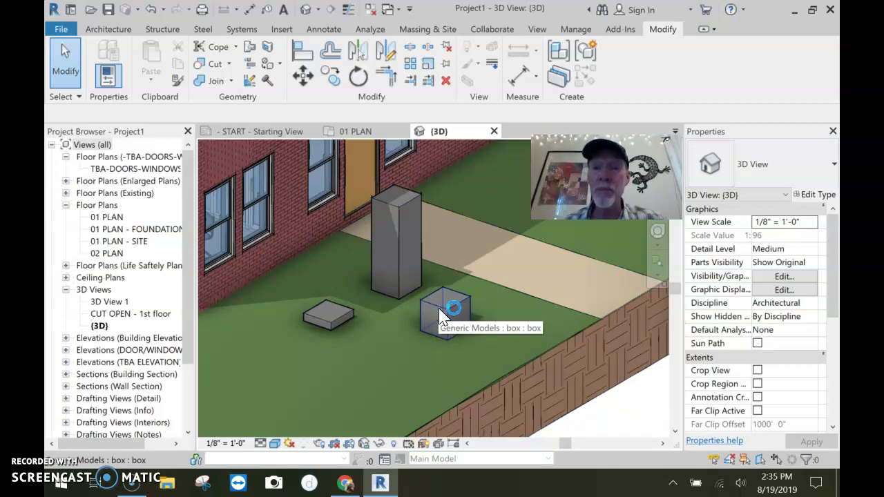
Reopen the box family for editing from the tall box in the project.
click(410, 268)
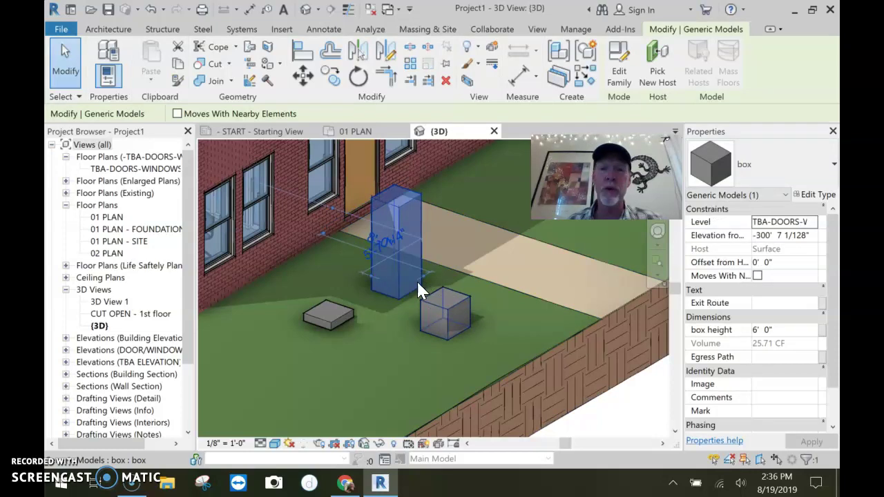
click(629, 74)
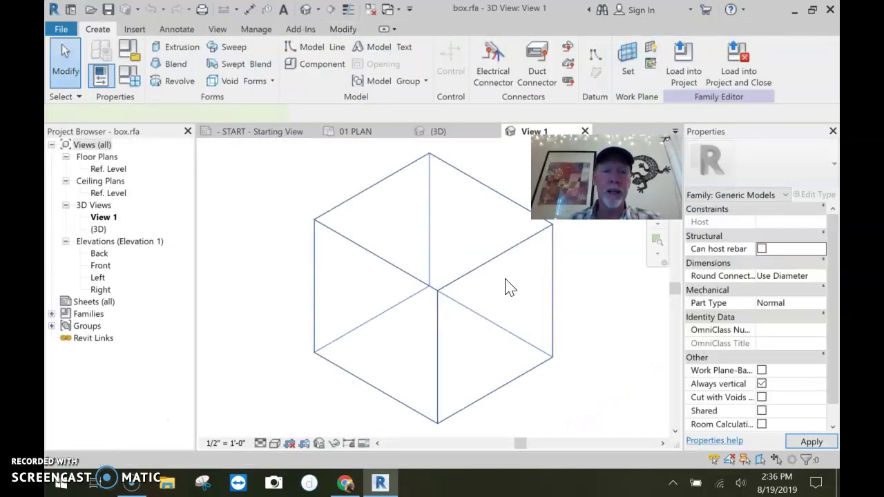
Associate the box extrusion's material with a new instance family parameter named "box material" under Materials and Finishes.
click(484, 296)
shift+middle_drag(419, 292, 444, 296)
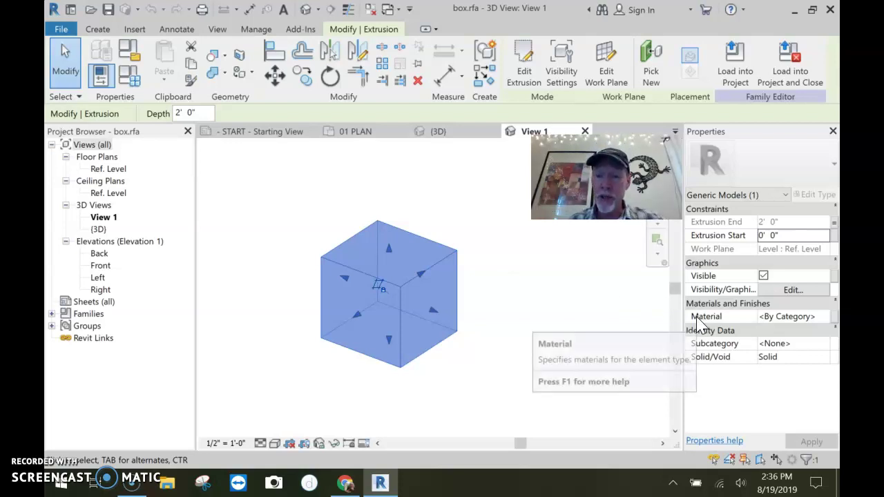
click(835, 322)
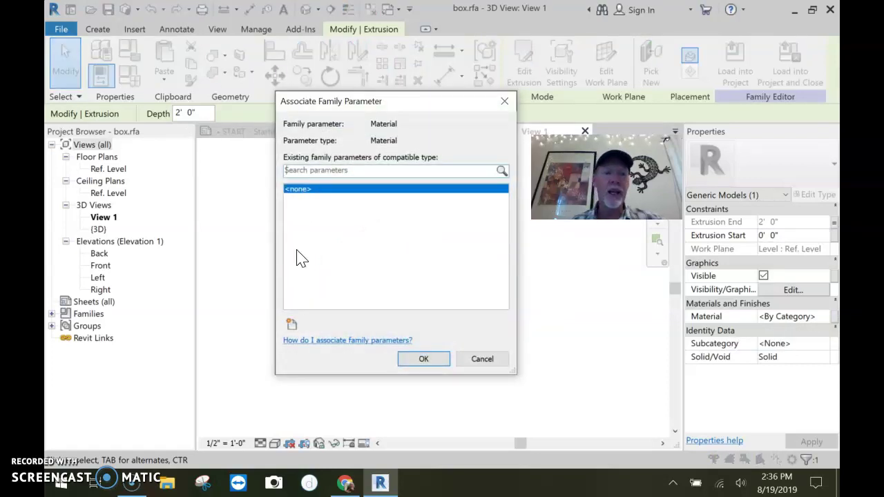
click(291, 325)
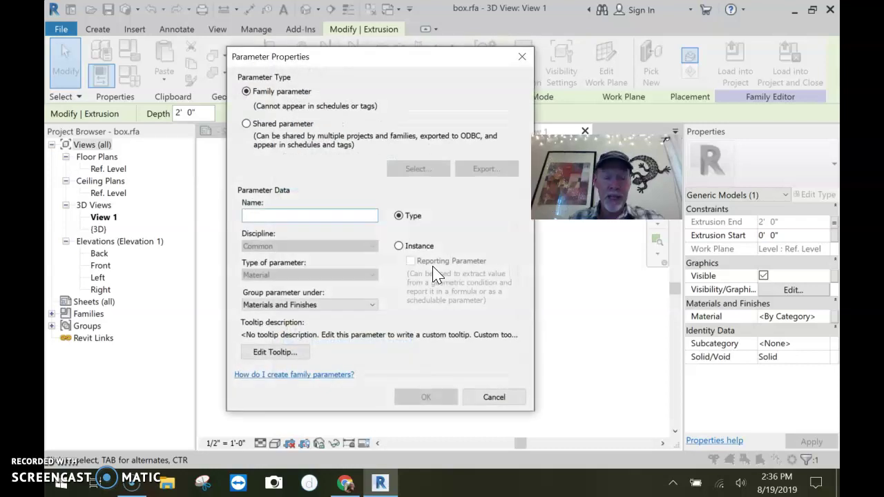
text(abox)
key(BackSpace)
key(BackSpace)
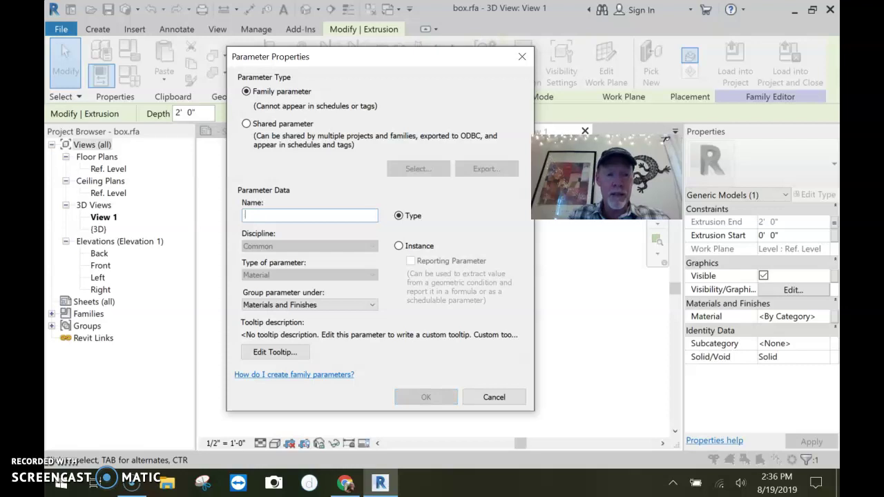
text(box material)
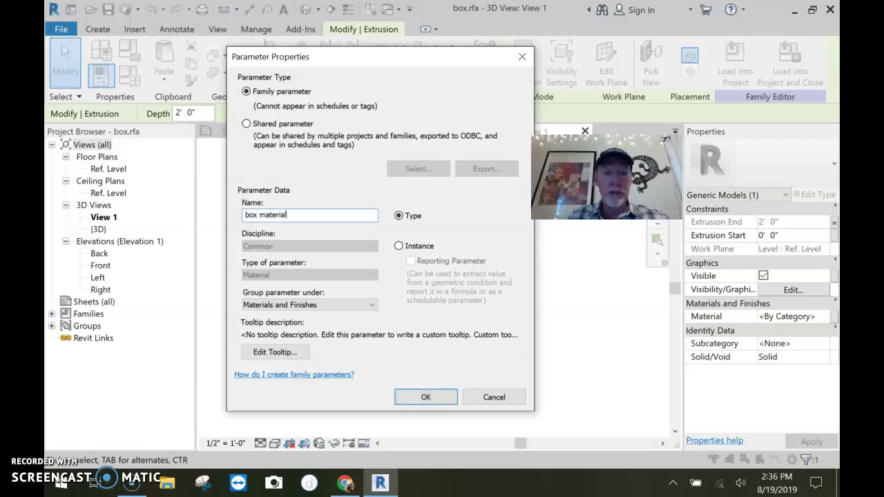
click(399, 246)
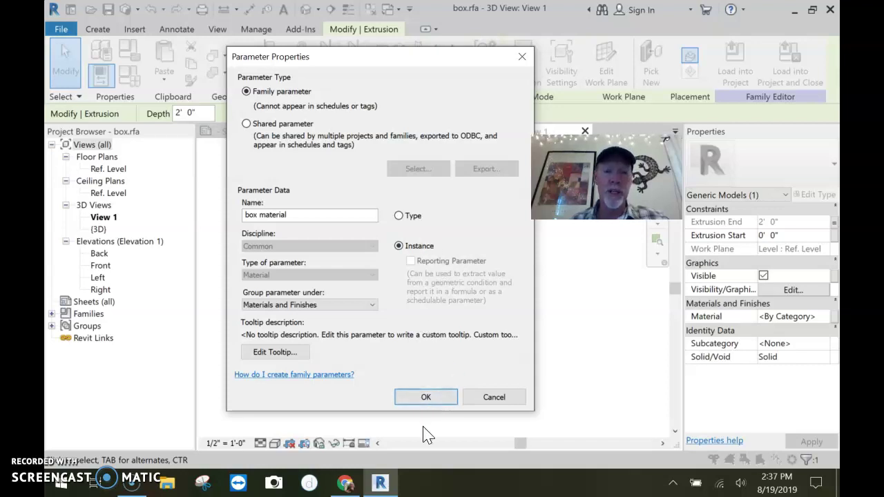
click(426, 400)
click(423, 359)
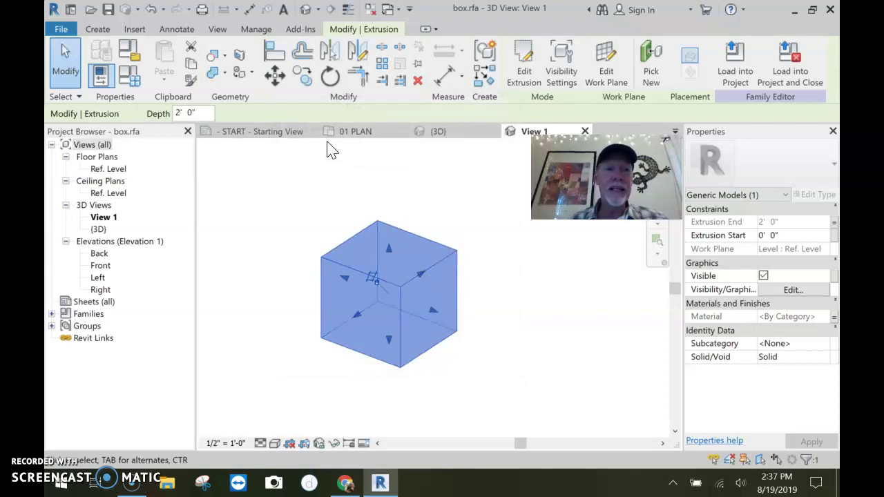
Save the box family, load it into the project and close it, overwriting the existing version without its parameter values.
click(108, 9)
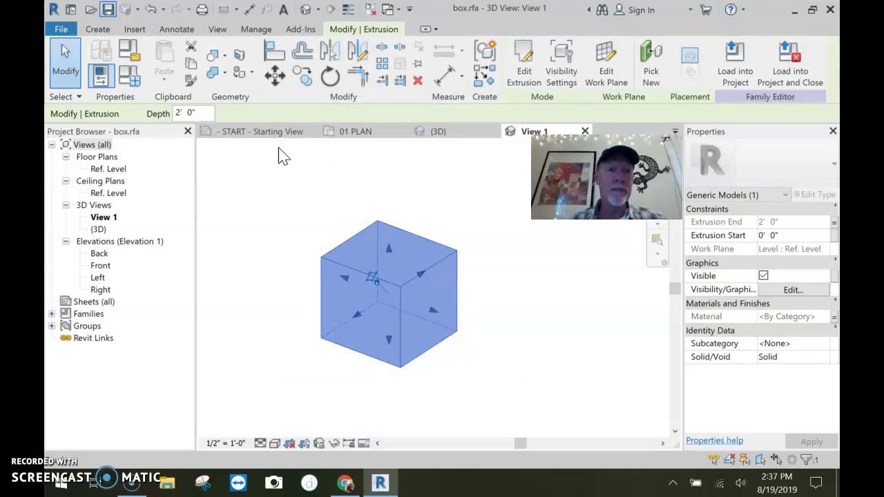
click(443, 251)
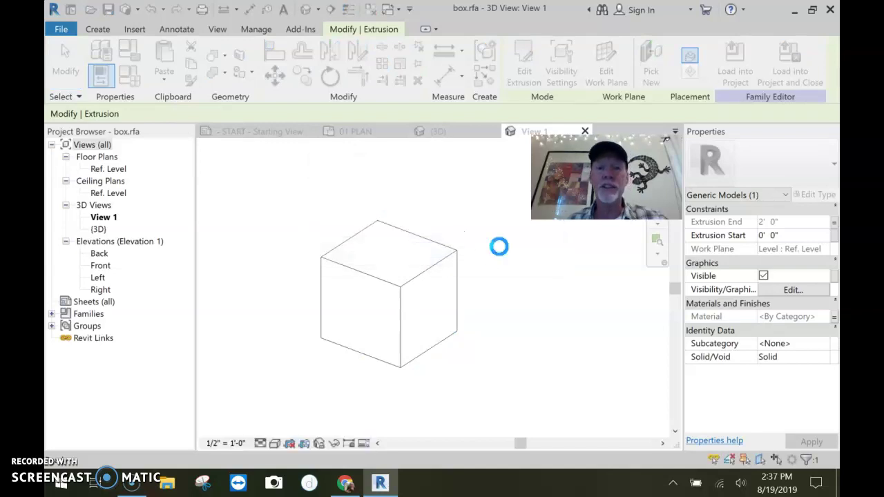
click(500, 250)
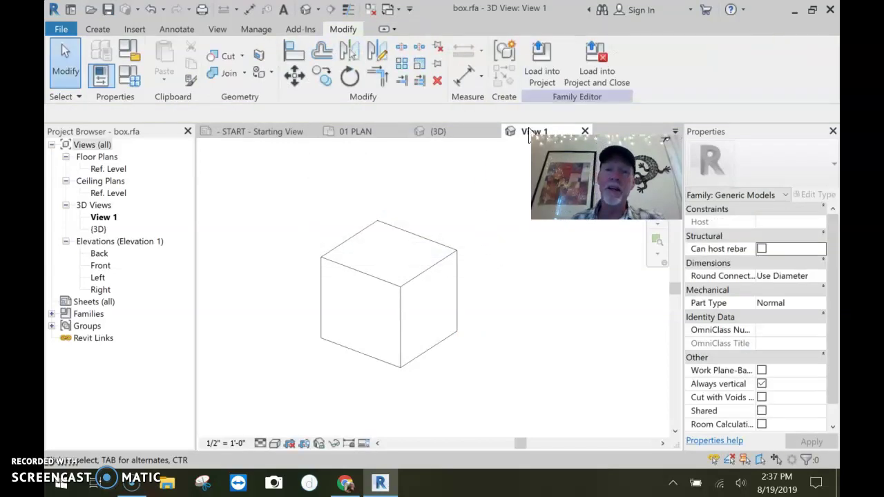
click(598, 78)
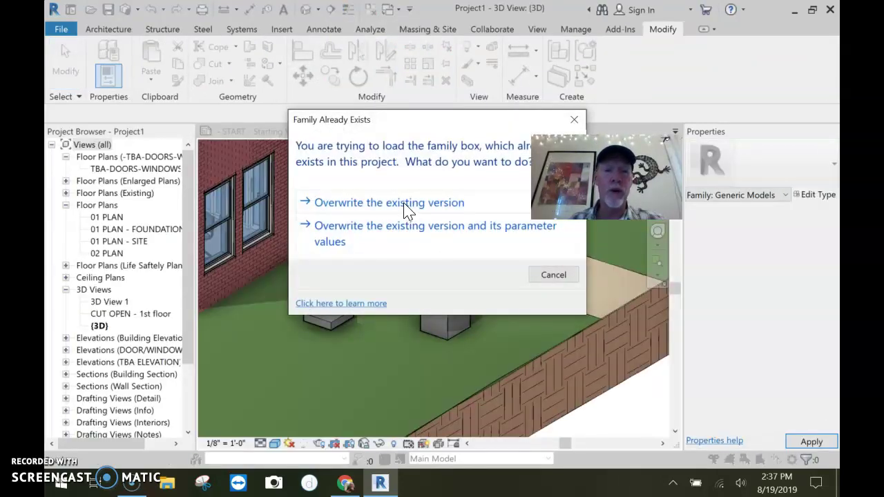
click(408, 203)
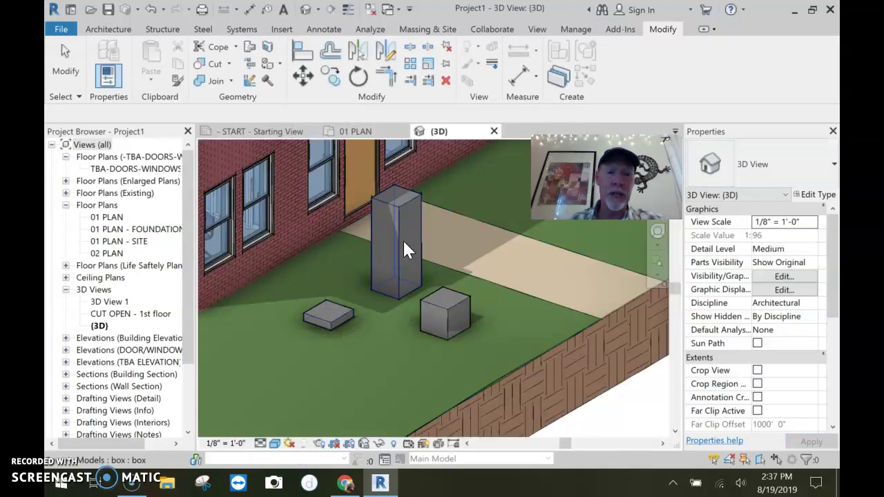
Set the tall box's box material to Concrete - Precast Concrete and clear the selection.
click(402, 242)
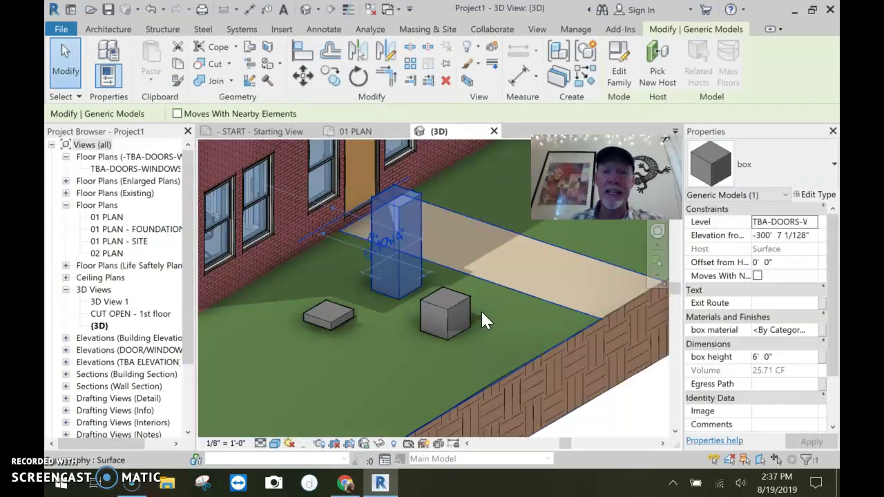
click(787, 330)
click(815, 330)
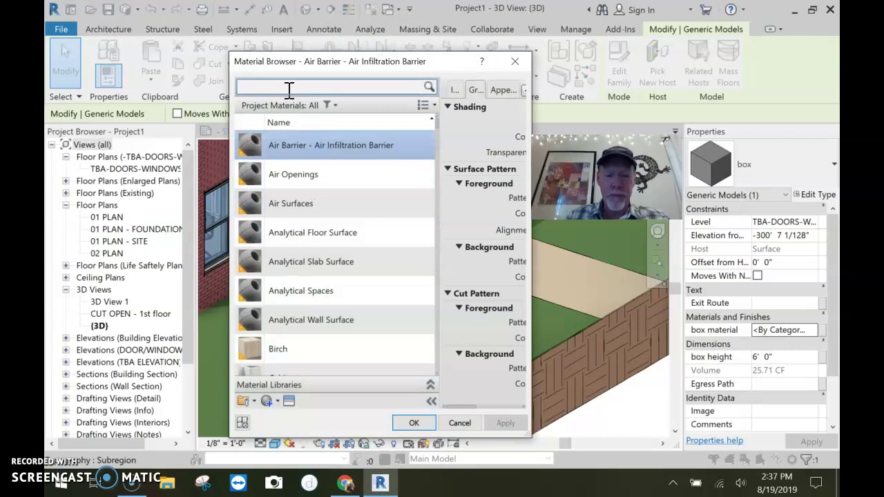
click(289, 87)
text(pre)
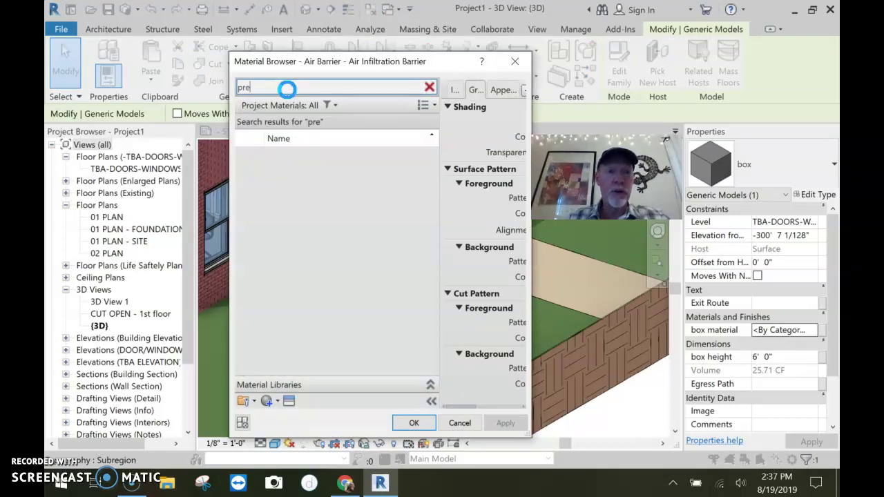
text(cast)
click(329, 190)
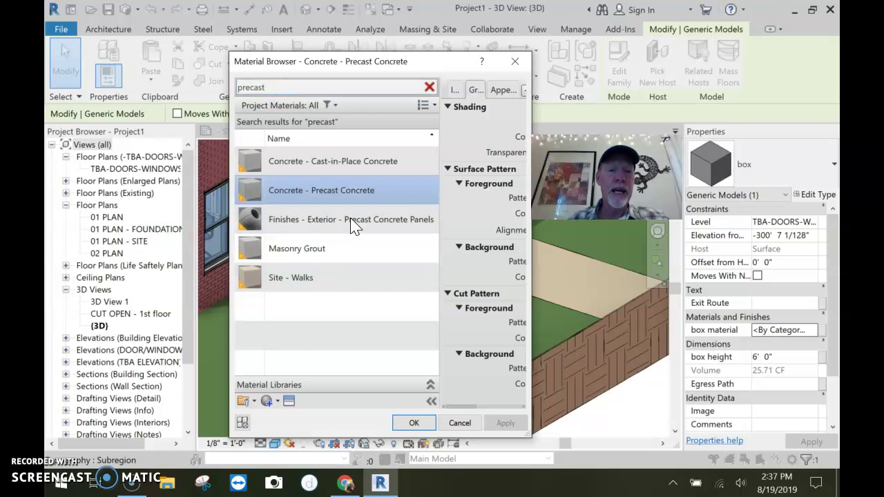
click(414, 422)
click(429, 362)
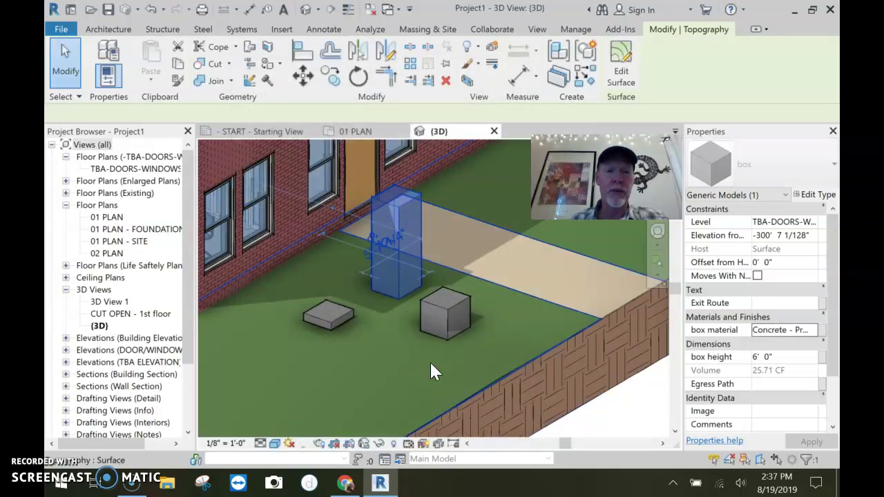
click(612, 385)
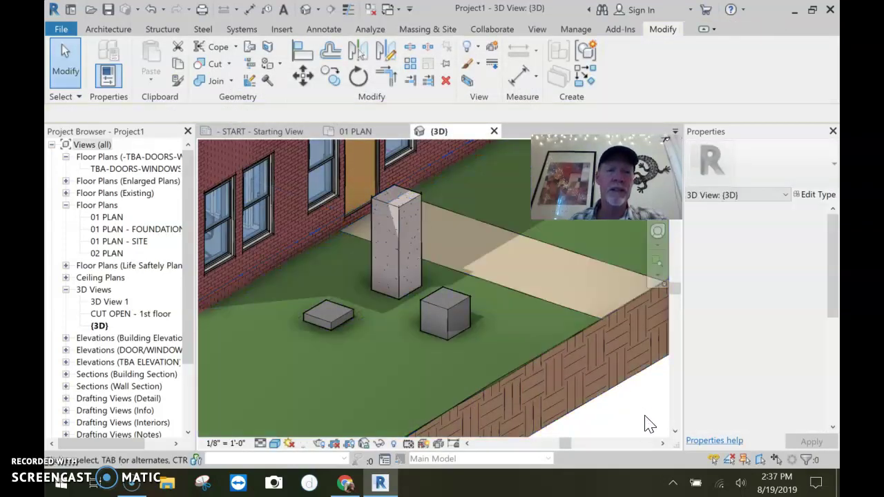
Set the box material of the 2' 0" high cube to Finishes - Interior - Ceramic Tile - 4" Blue and clear the selection.
click(536, 334)
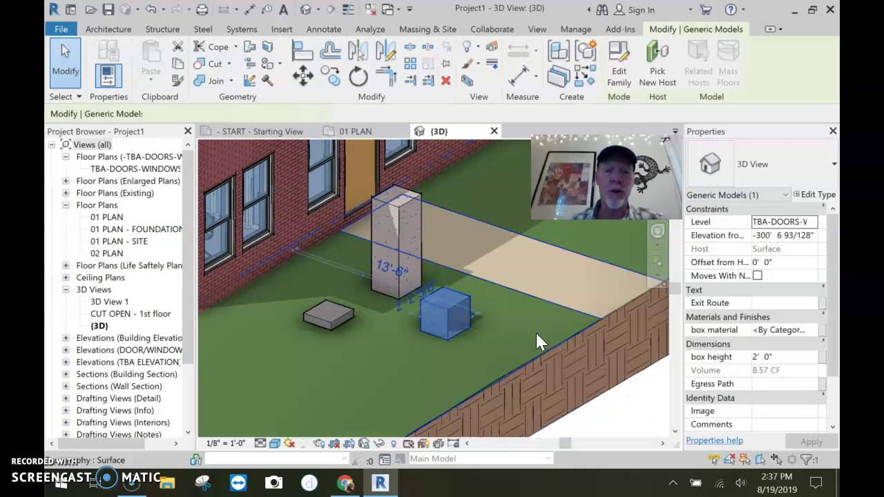
click(822, 330)
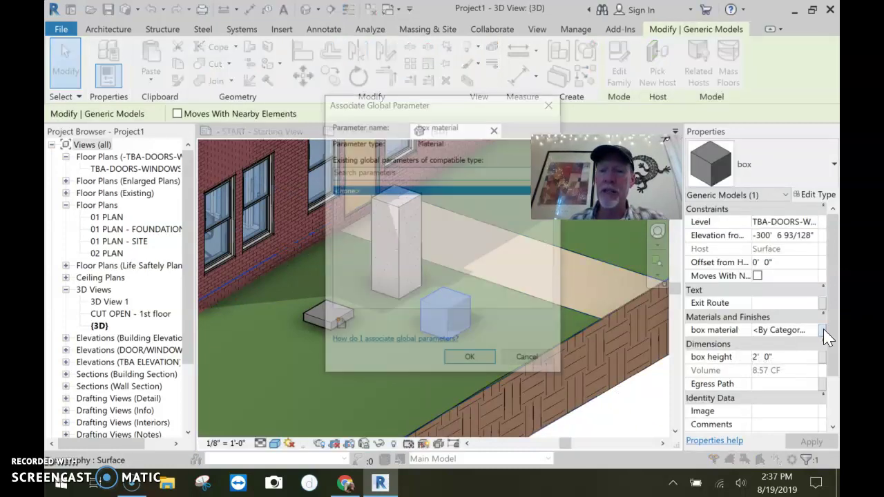
click(528, 359)
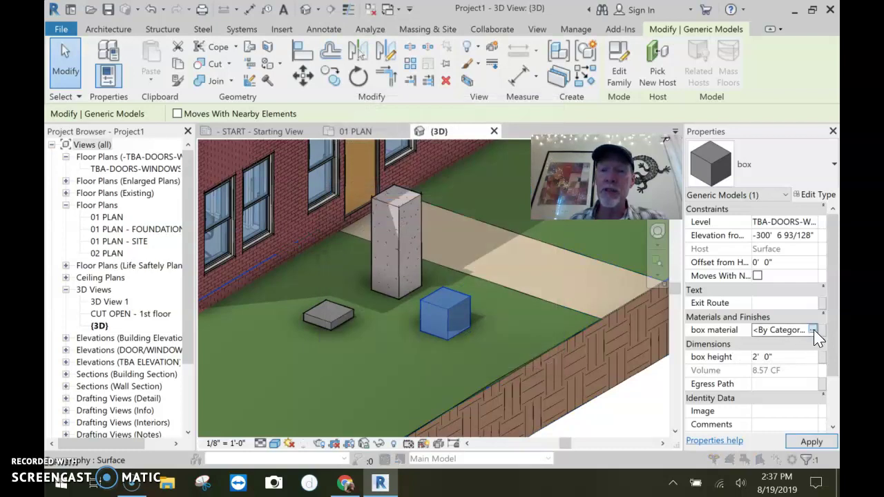
click(813, 330)
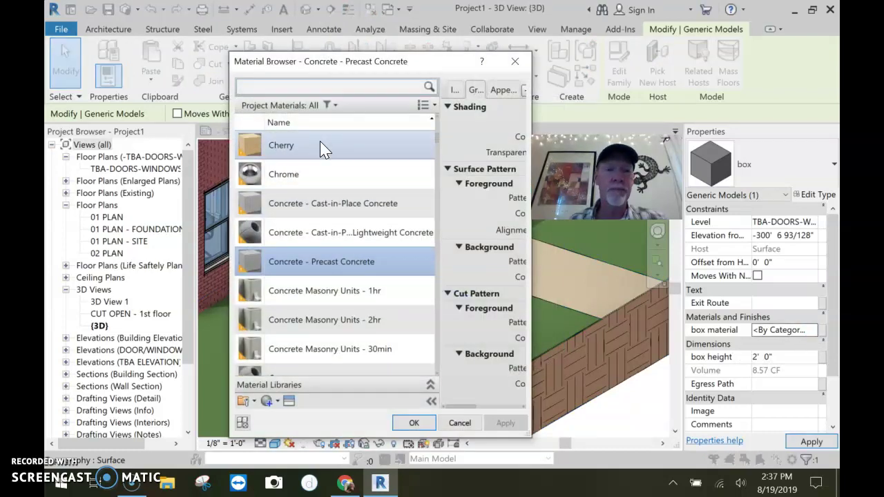
click(243, 86)
text(tile)
click(324, 306)
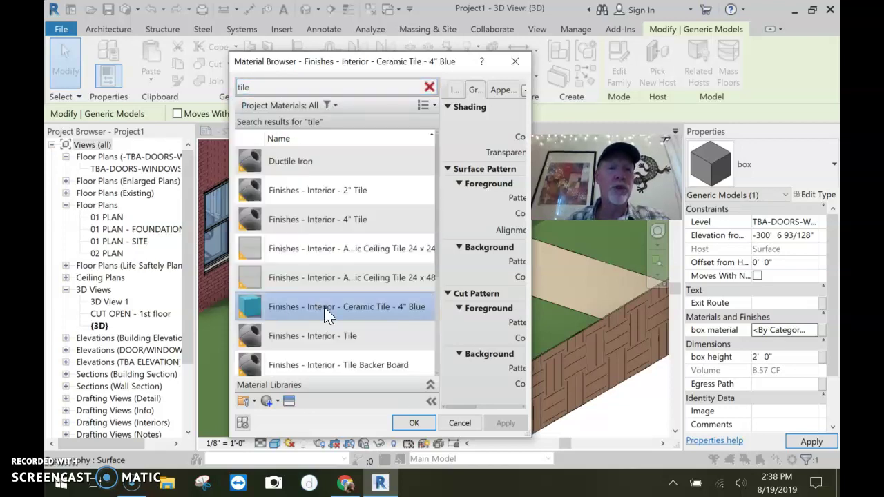
click(414, 423)
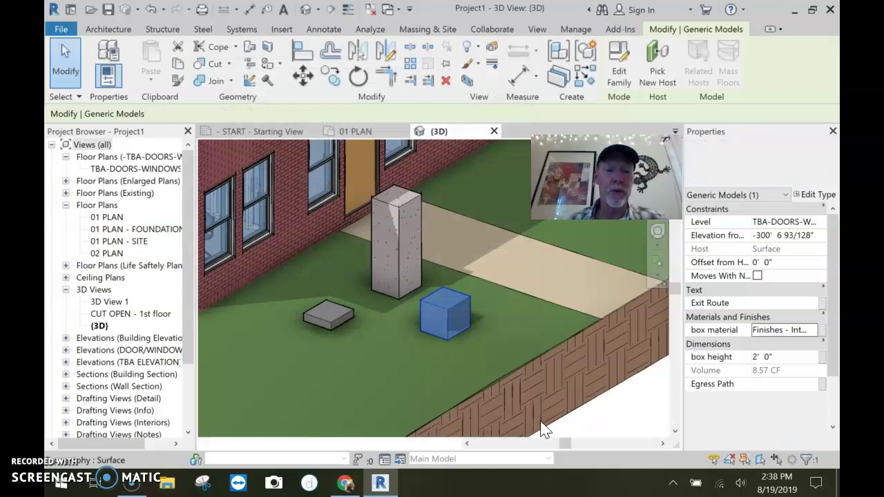
click(635, 426)
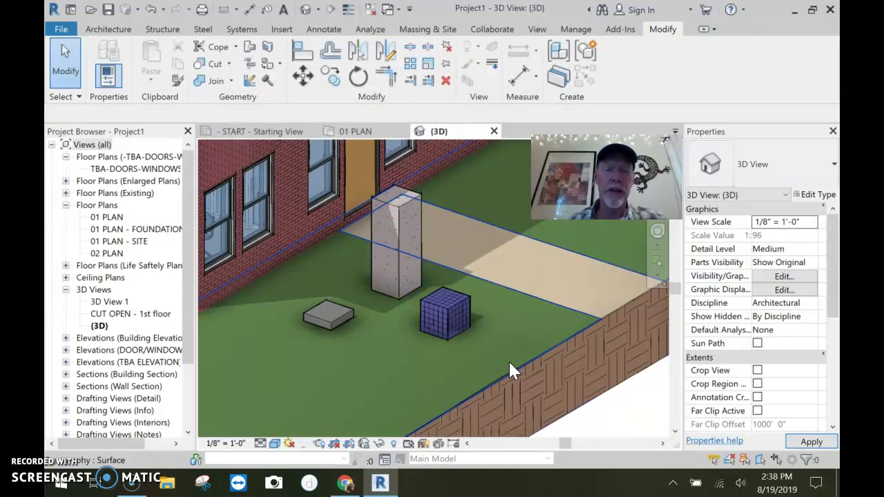
Set the low flat box's box material to Finishes - Interior - Carpet 1 and clear the selection.
scroll(404, 311, up, 3)
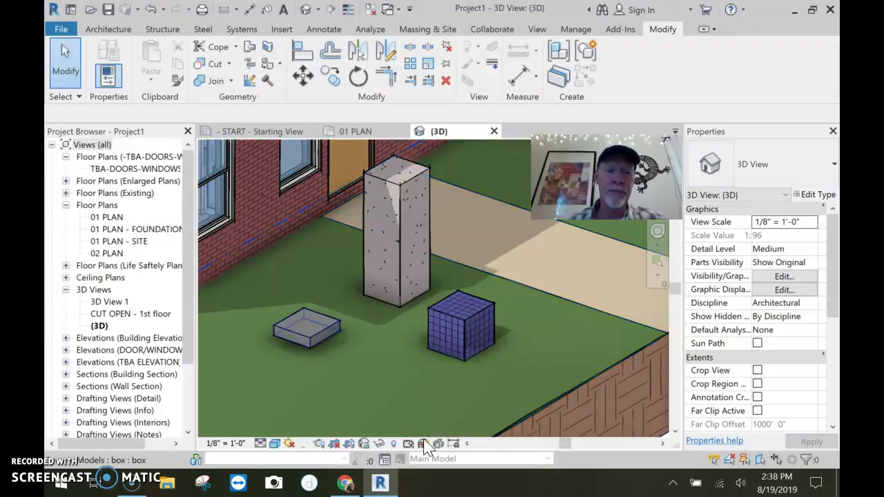
click(306, 328)
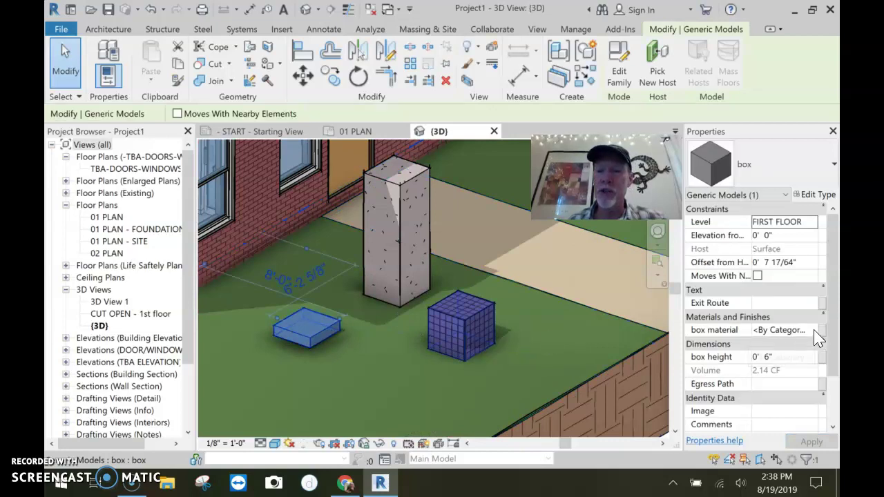
click(808, 332)
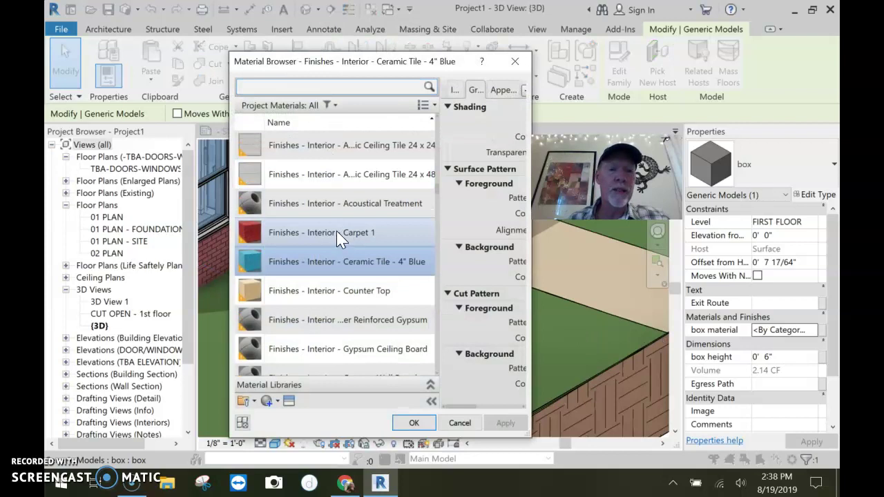
click(338, 232)
click(414, 423)
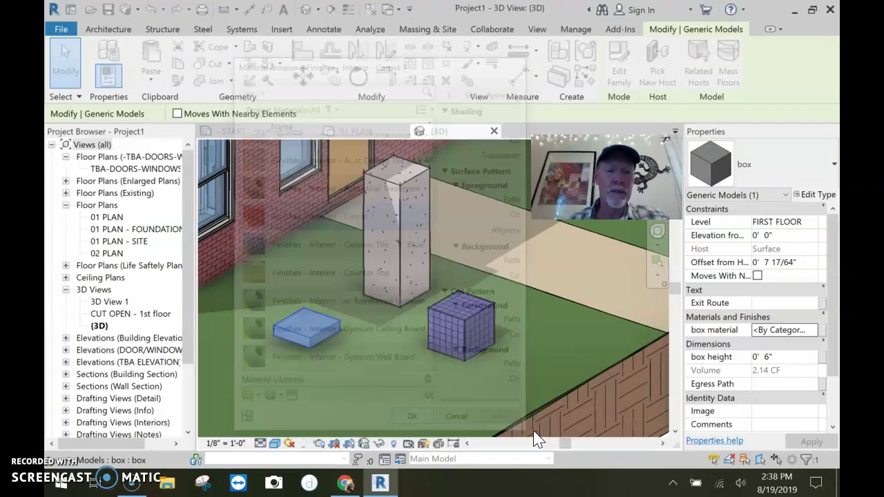
key(Escape)
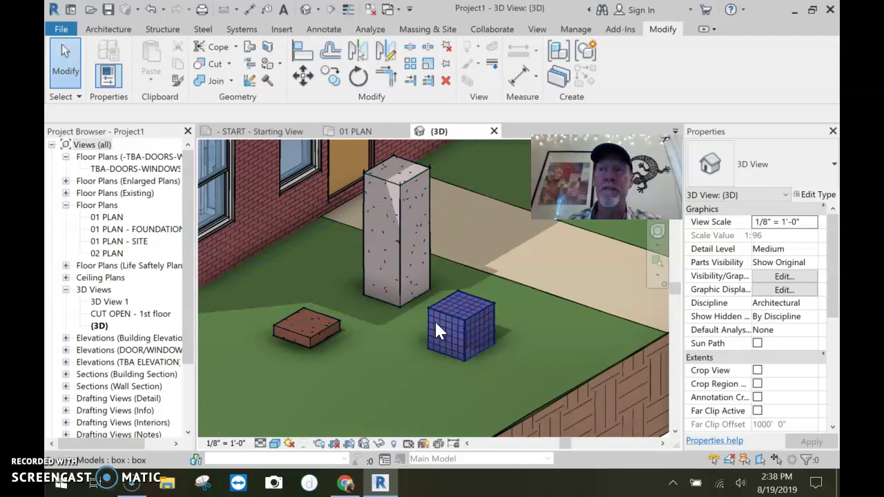
Open the box family for editing again from the tall precast concrete box in the project.
click(414, 241)
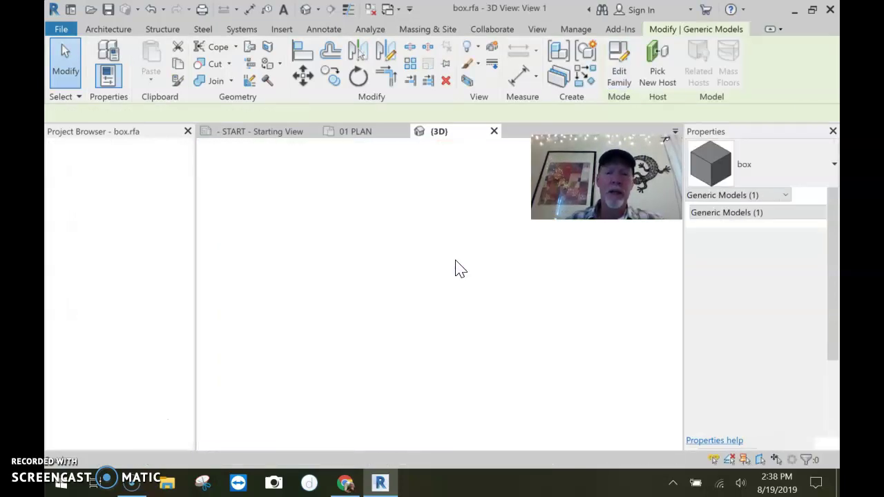
scroll(394, 285, down, 5)
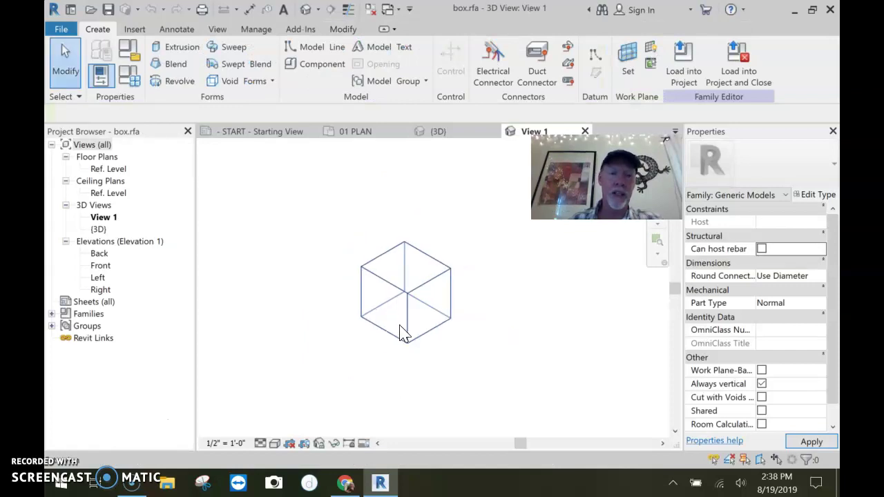
shift+middle_drag(402, 332, 431, 338)
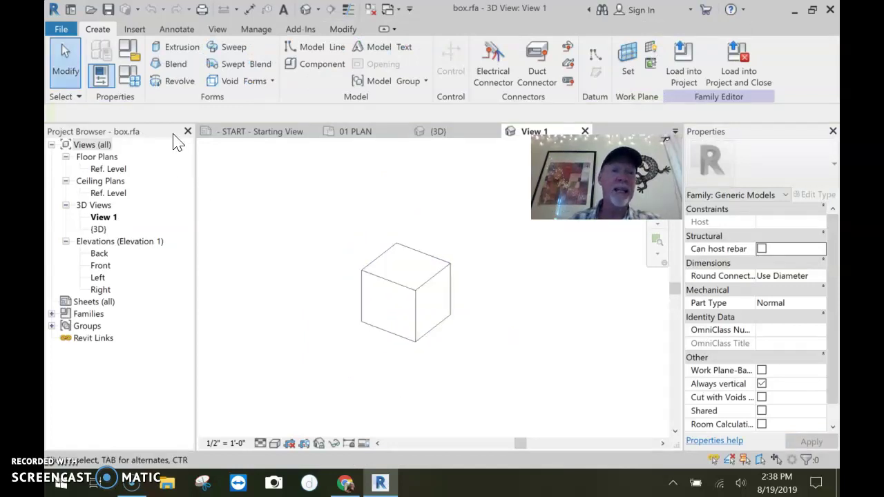
Create a small rectangular extrusion beside the cube and lower its height to about 5 11/16 inches.
click(176, 49)
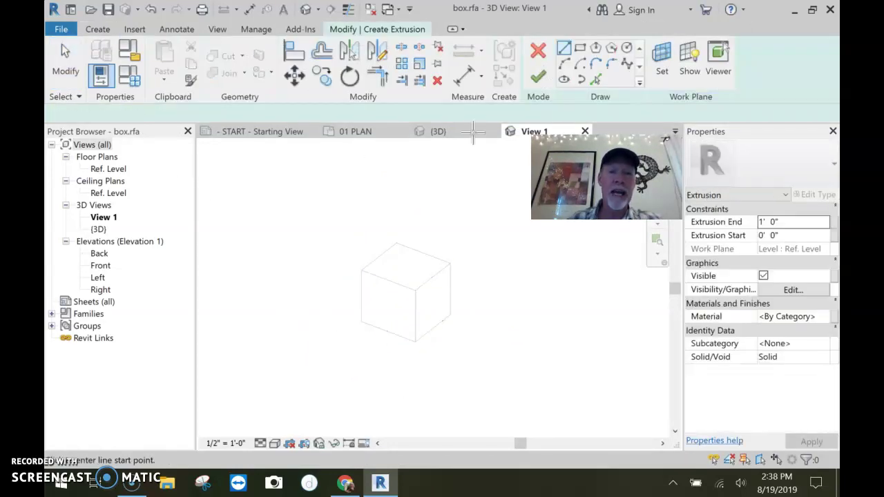
click(580, 48)
click(306, 338)
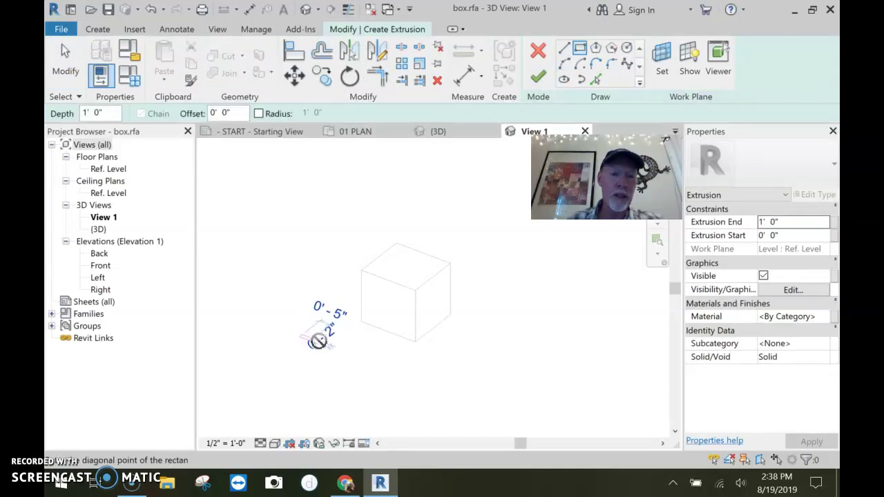
click(316, 341)
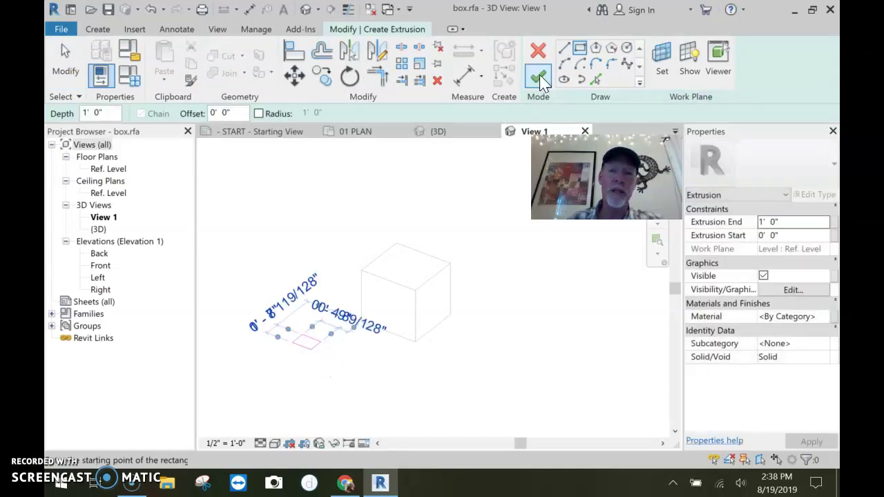
key(Escape)
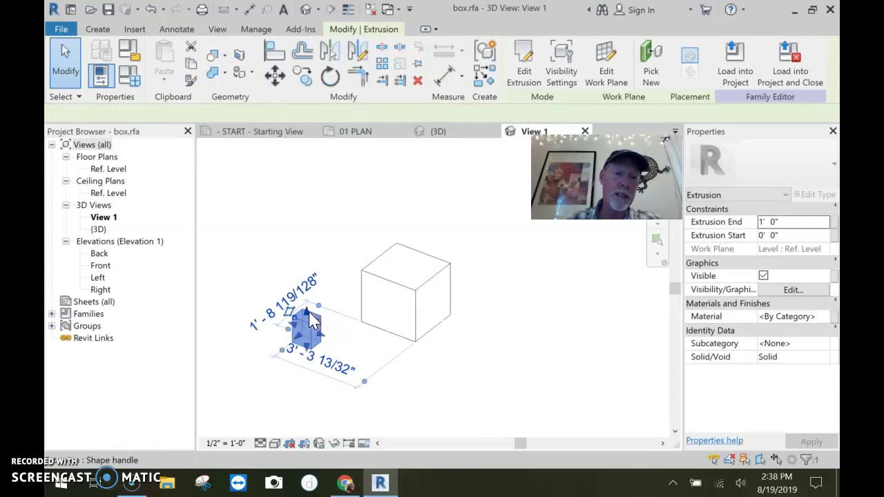
click(352, 387)
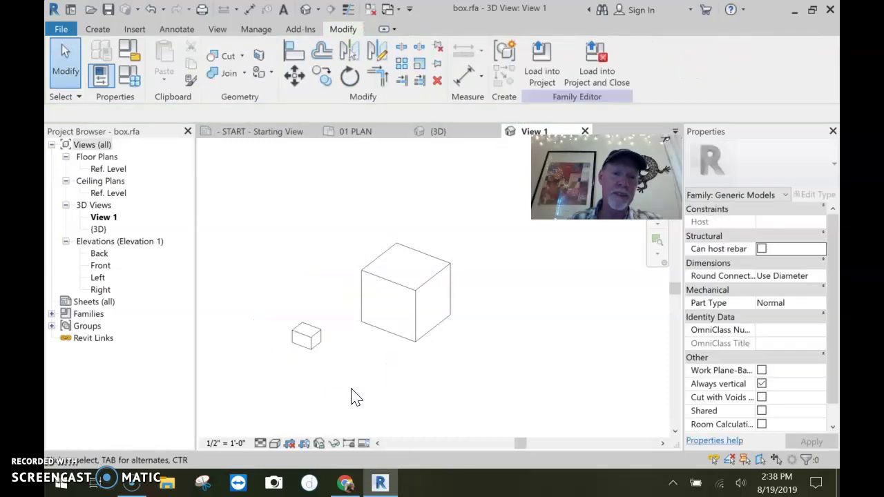
Rehost the small extrusion onto the cube's top face, near its corner, by picking a new work plane, and clear the selection.
click(307, 337)
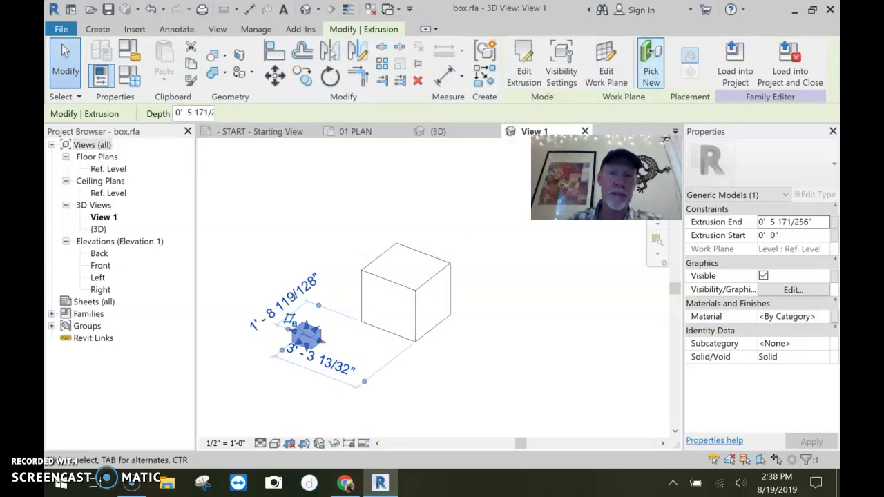
click(413, 268)
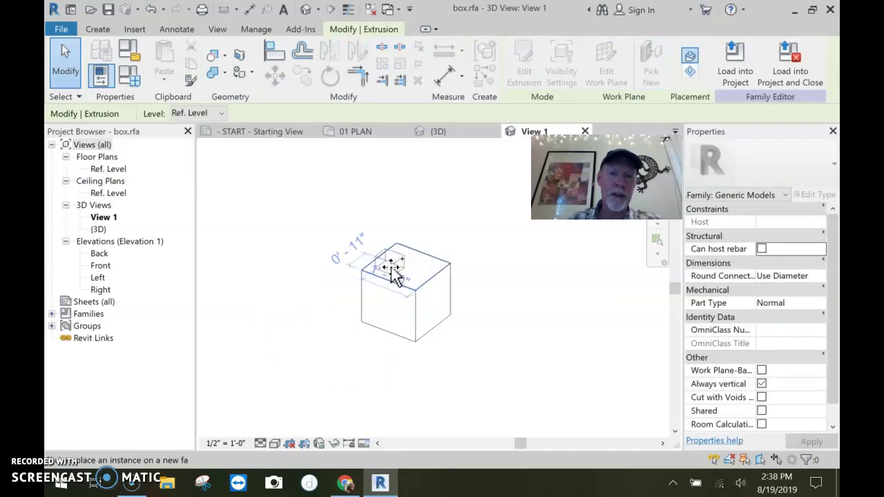
click(310, 369)
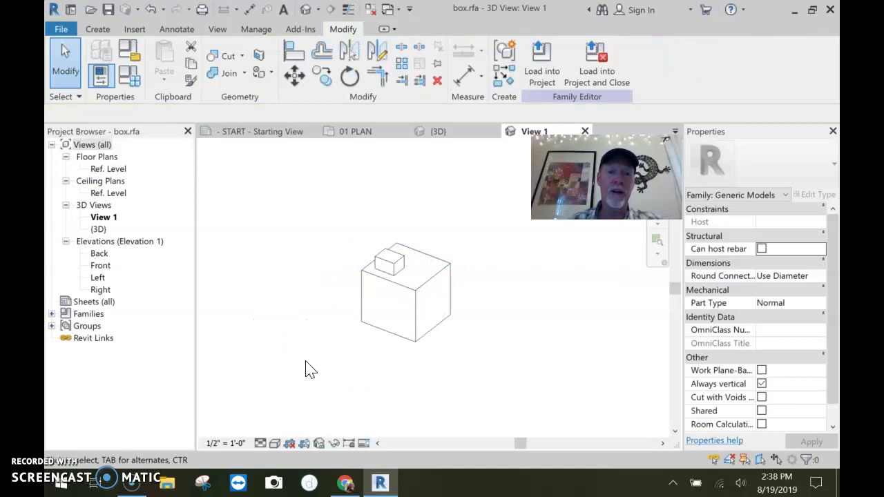
shift+middle_drag(436, 366, 357, 373)
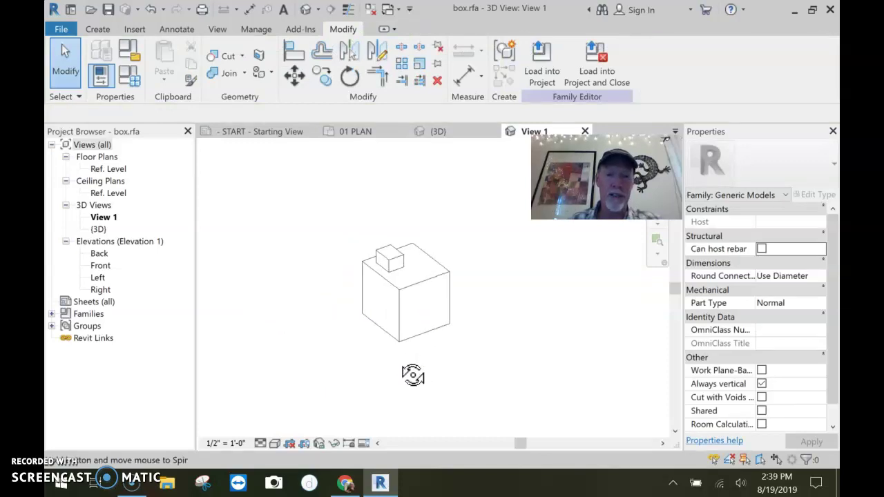
scroll(408, 295, up, 3)
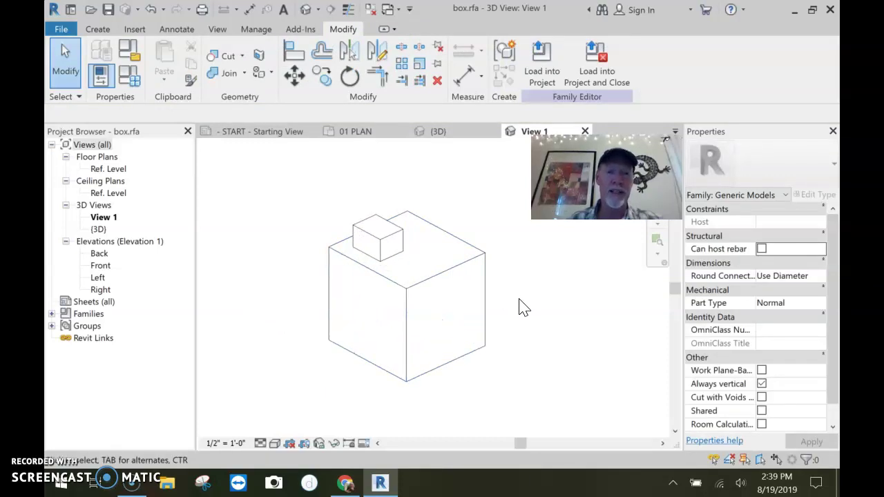
Associate the small box's Visible property with a new instance family parameter named "little box on top".
click(365, 234)
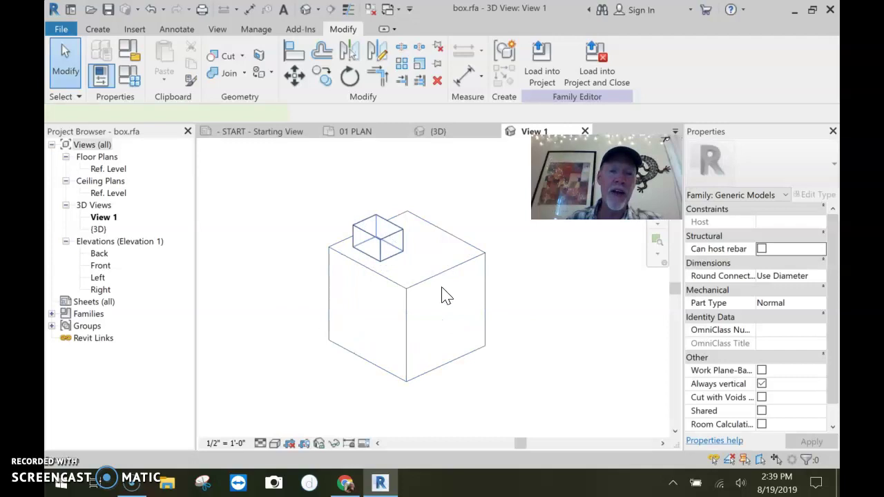
click(286, 360)
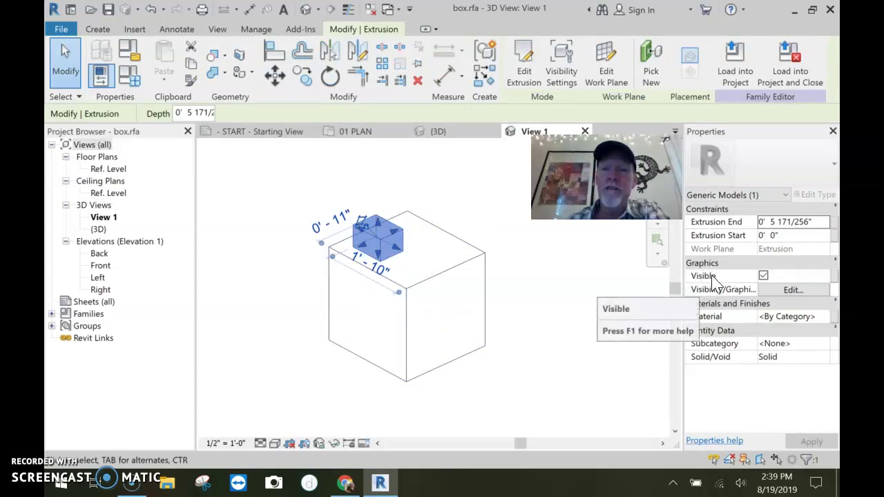
click(475, 276)
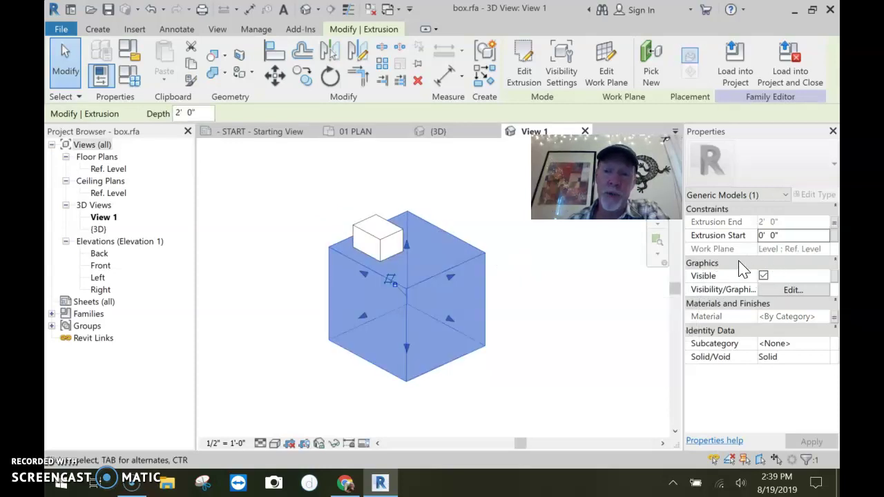
click(384, 242)
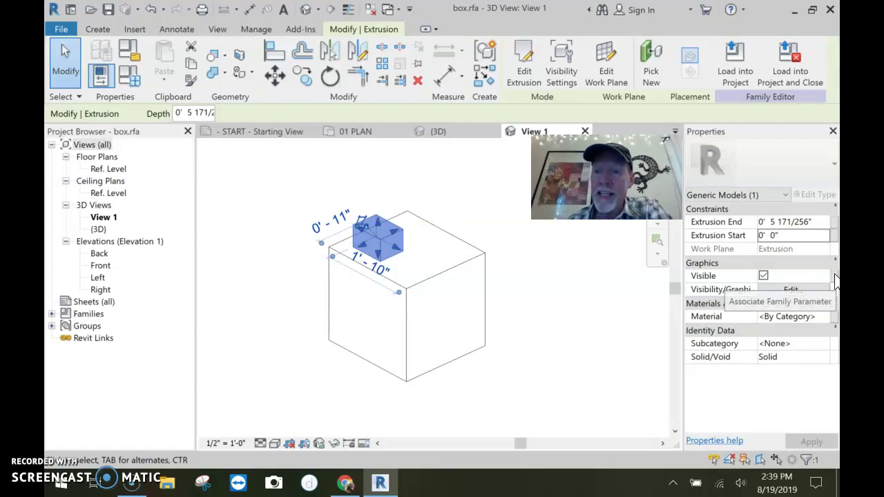
click(835, 276)
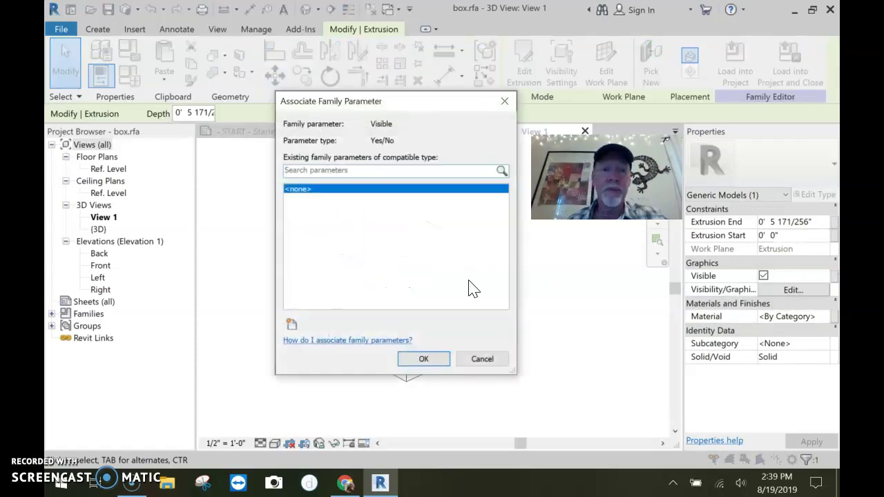
click(291, 325)
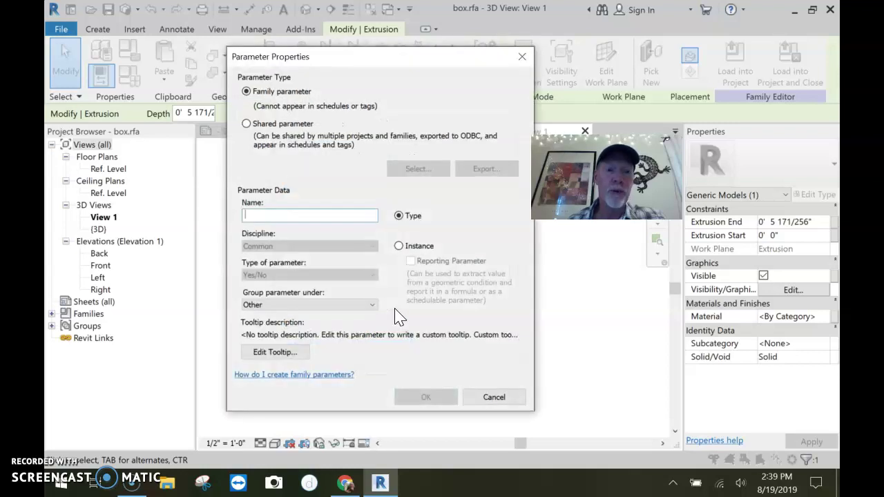
text(lit)
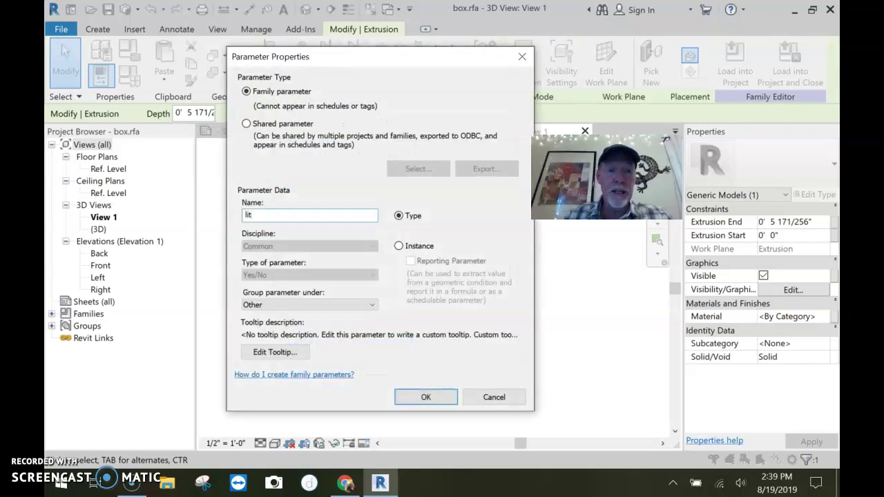
text(tle box on top)
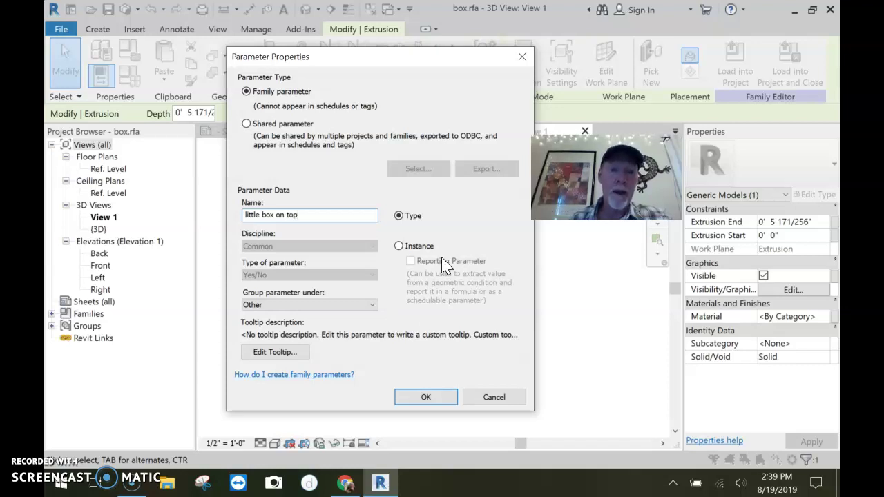
click(399, 246)
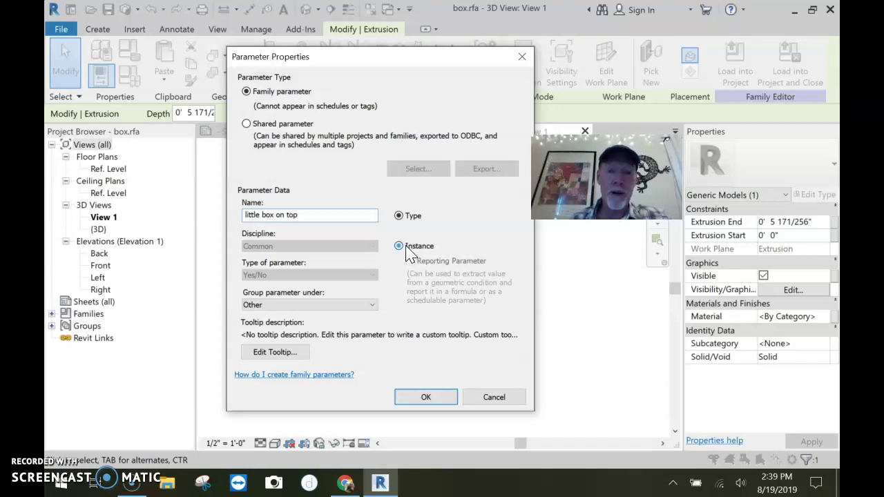
click(427, 397)
click(423, 355)
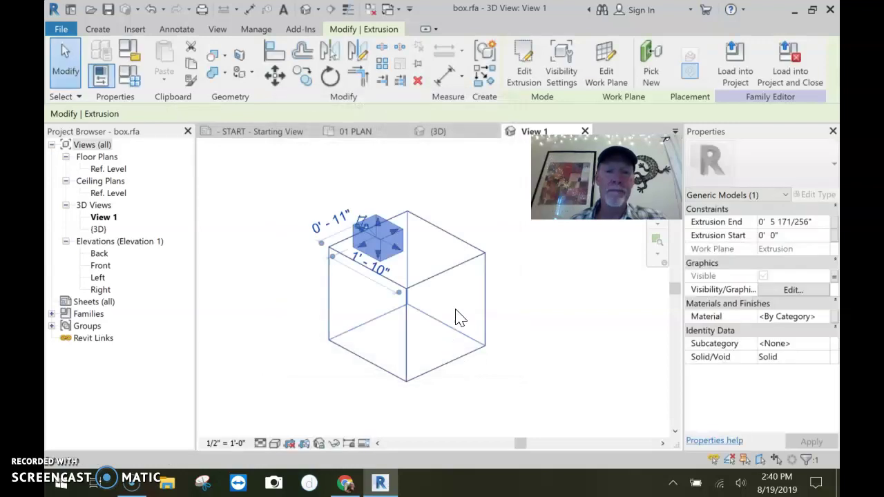
click(474, 223)
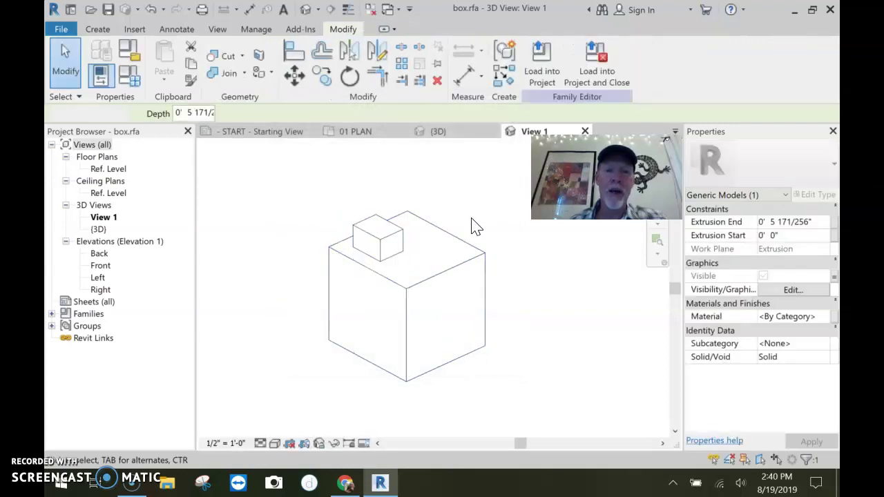
Save the family over the existing box.rfa, then load it into the project and close it, overwriting the existing version.
click(476, 297)
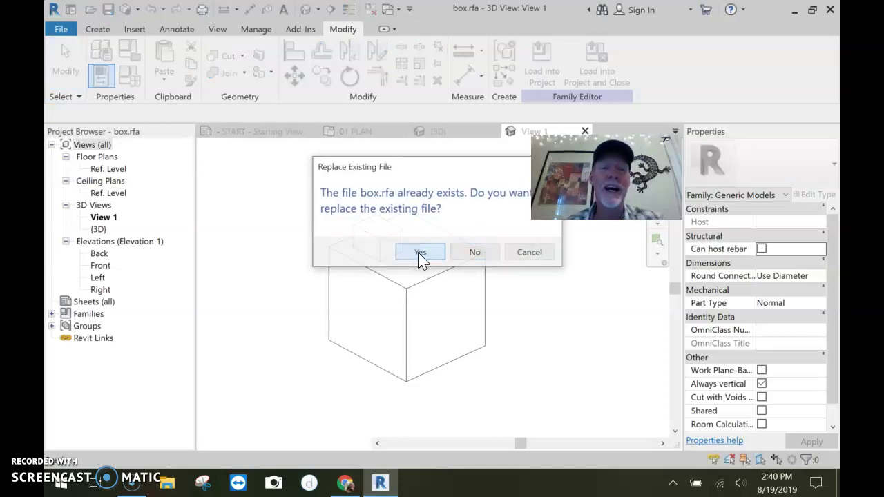
click(419, 251)
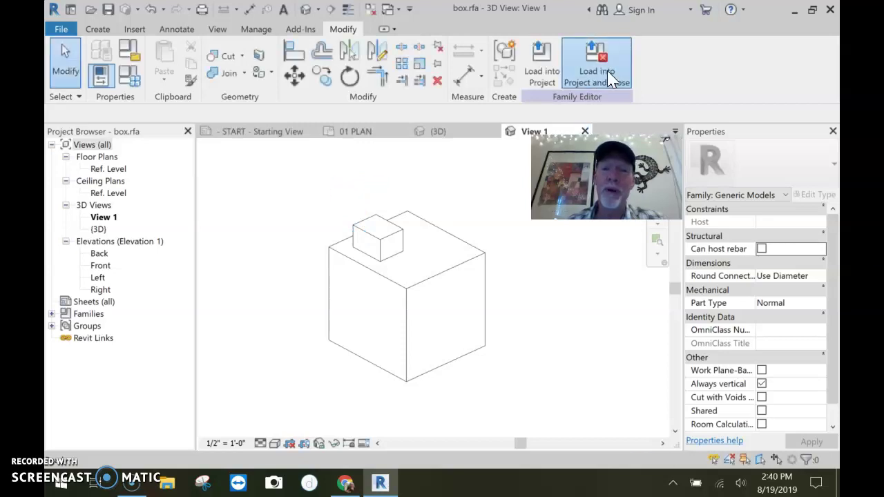
click(605, 73)
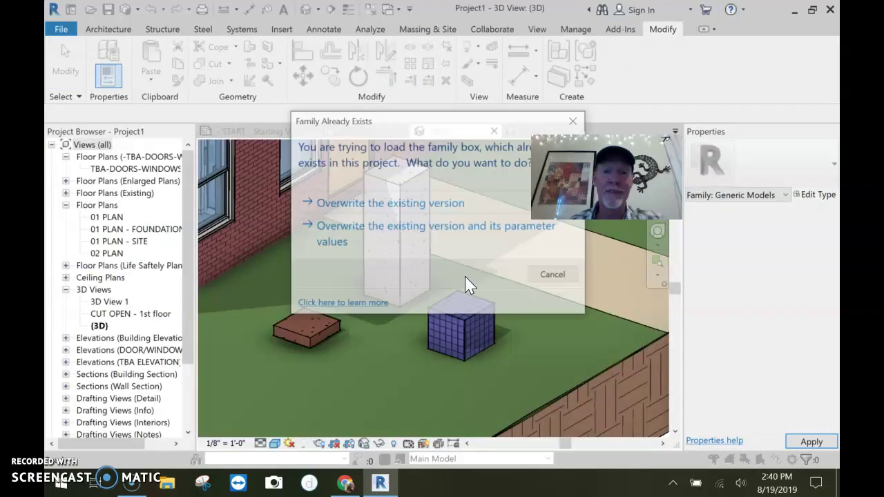
click(434, 204)
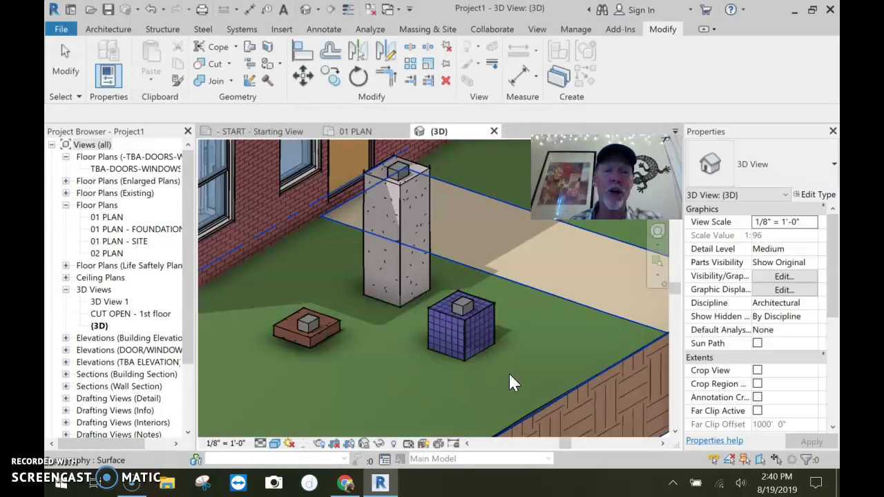
Turn off "little box on top" for the low flat box and clear the selection.
middle_drag(404, 339, 408, 365)
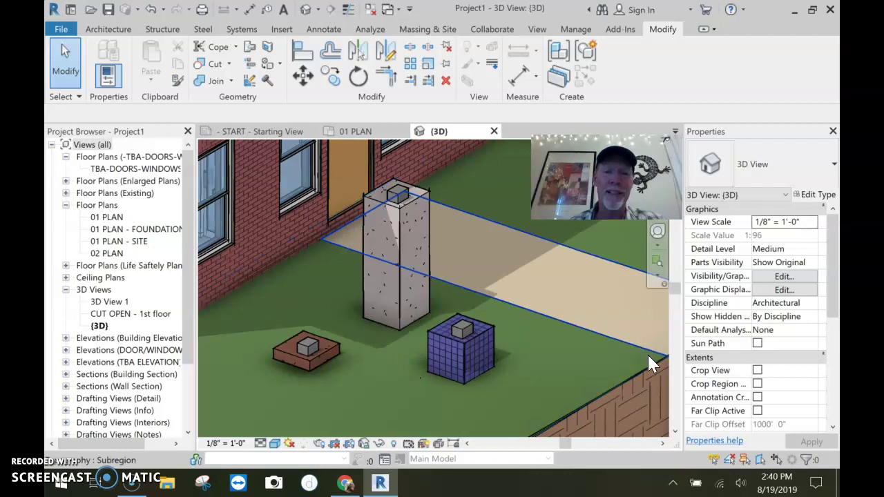
click(308, 358)
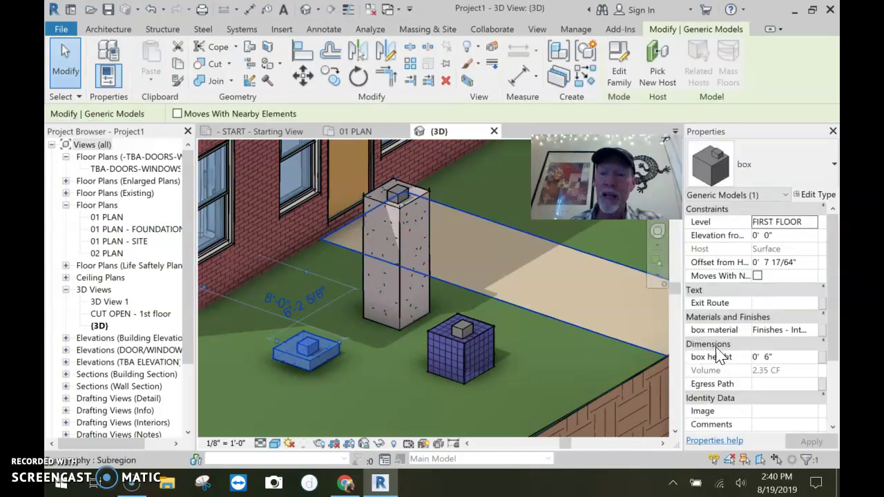
scroll(760, 346, down, 5)
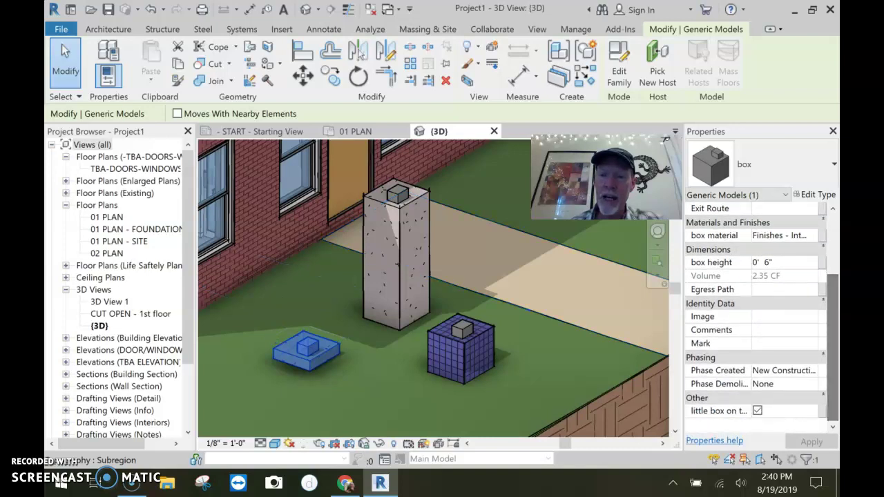
click(757, 411)
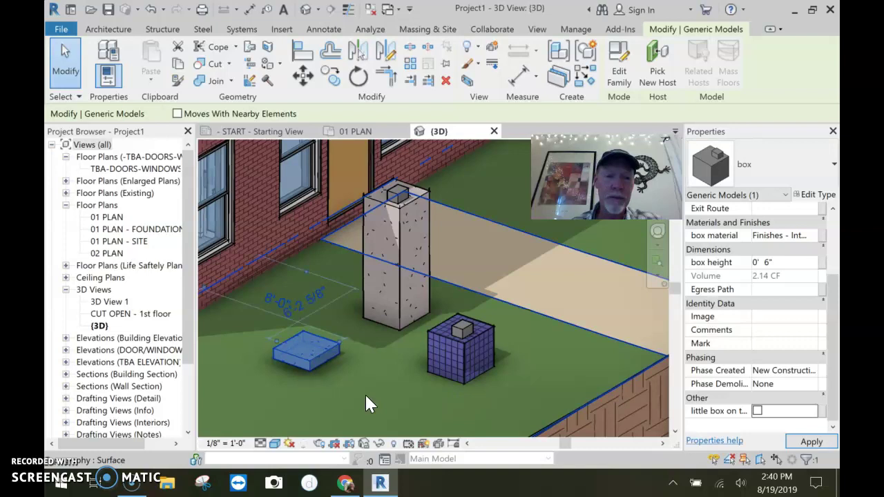
key(Escape)
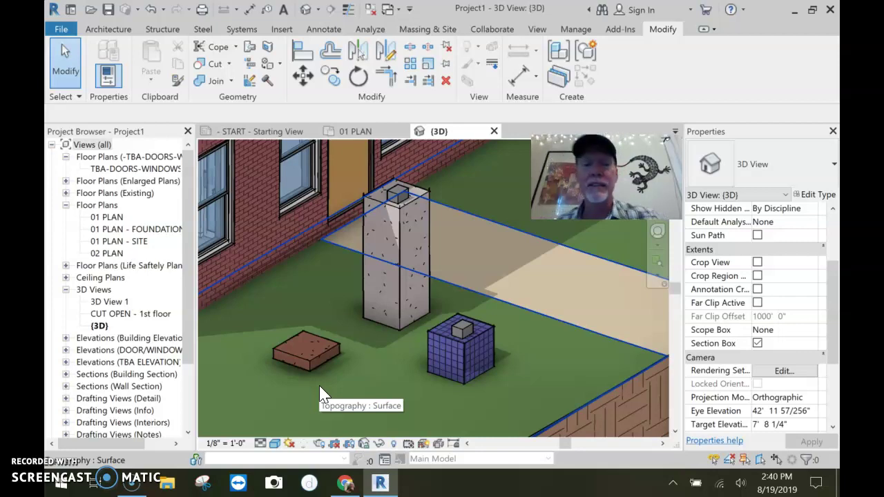
Turn off "little box on top" for the tall concrete box and clear the selection.
click(409, 219)
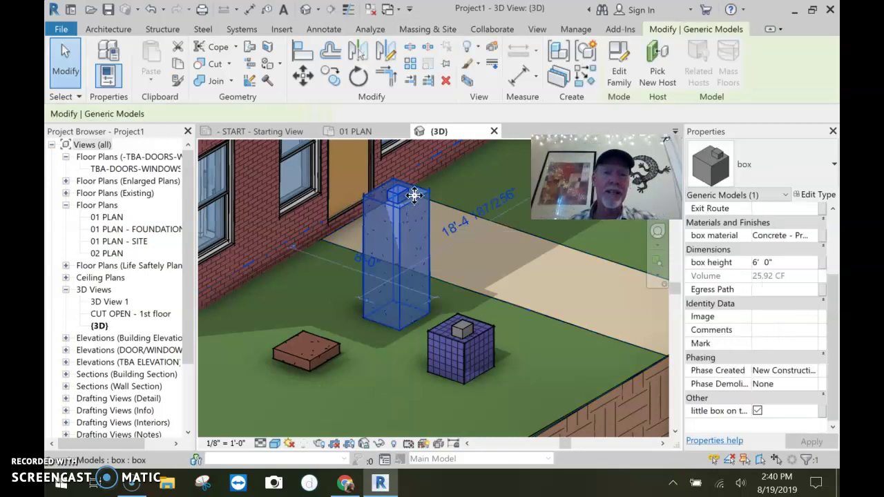
click(757, 411)
key(Escape)
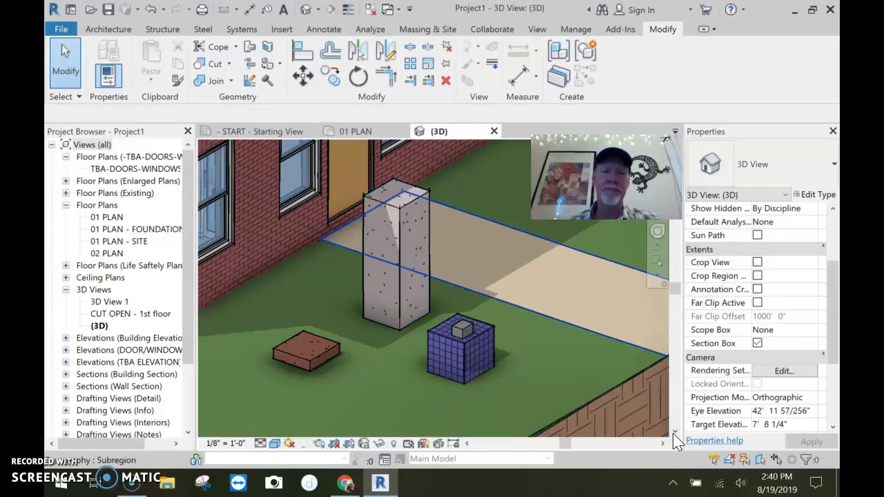
scroll(528, 368, down, 3)
middle_drag(553, 368, 587, 378)
scroll(642, 419, down, 1)
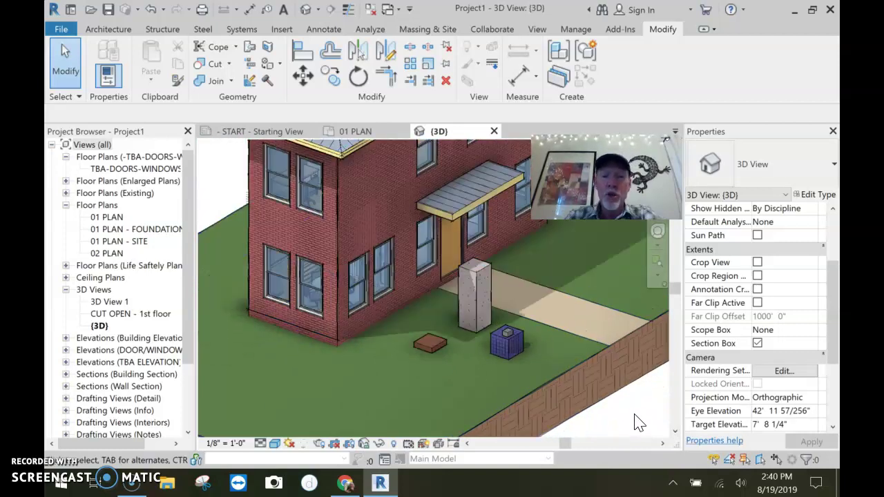